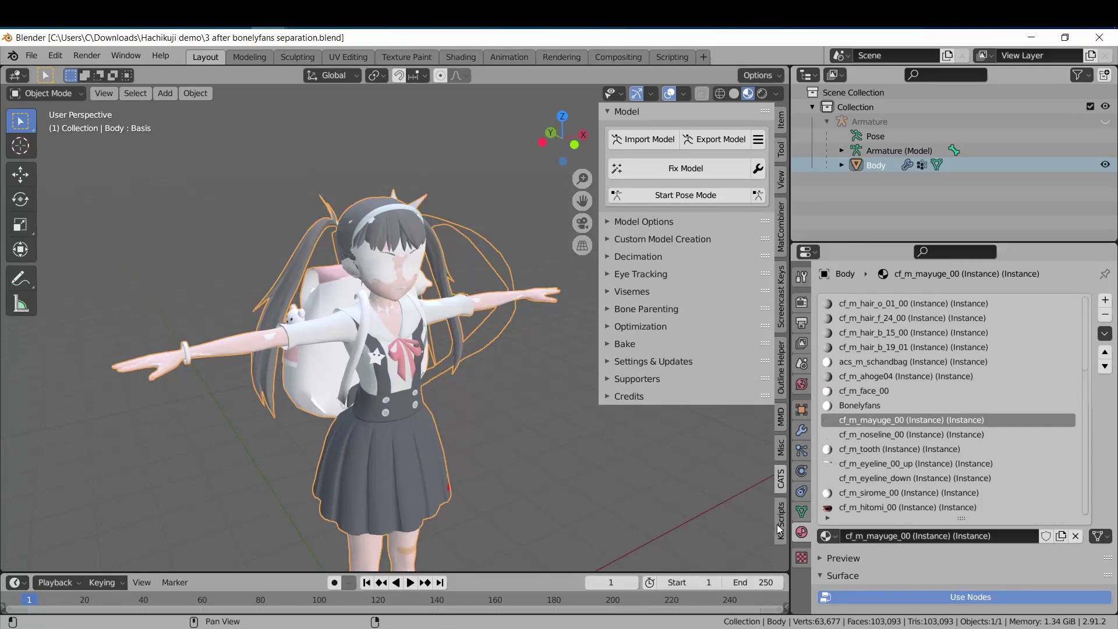
Run '2 Fix shapekeys' from the KK Scripts sidebar panel on the Body mesh.
{"action": "left_click", "coordinate": [781, 529]}
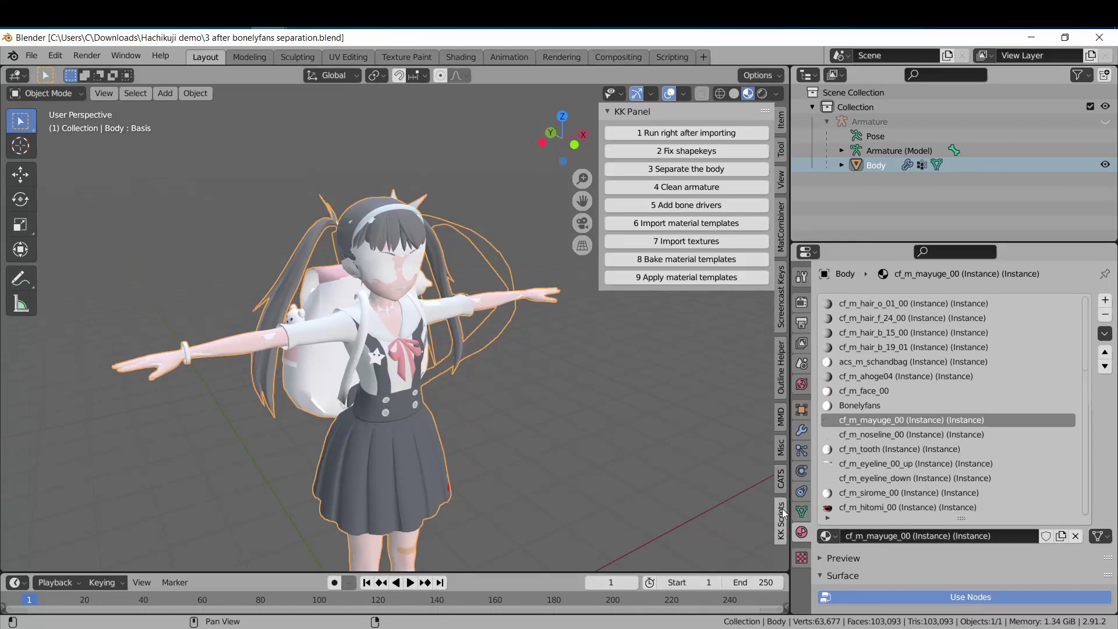
{"action": "left_click", "coordinate": [746, 150]}
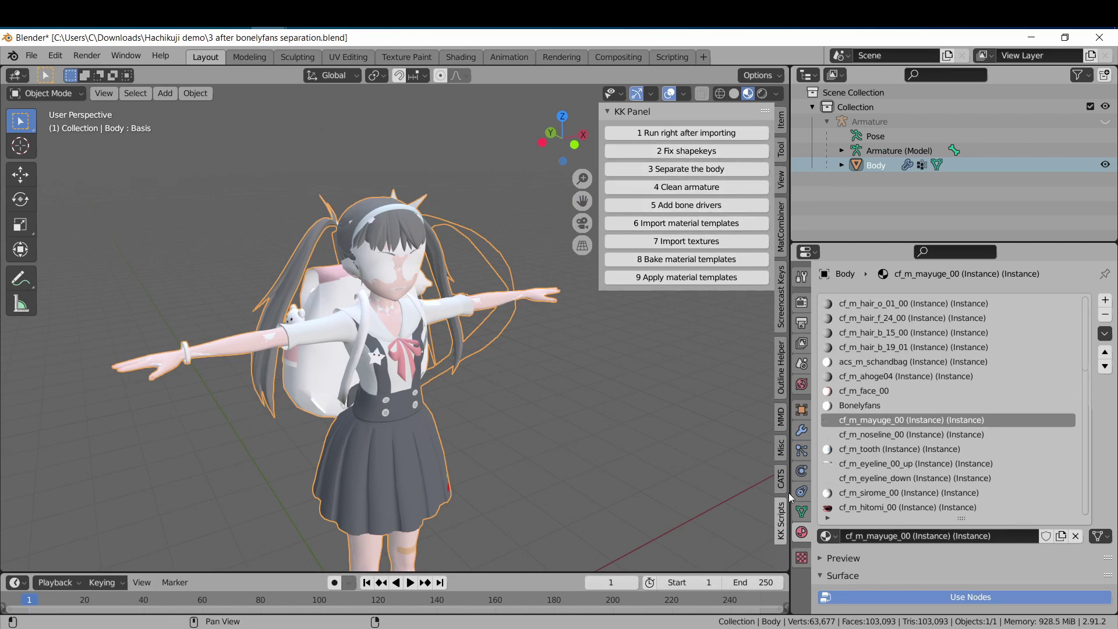
Show the Body's Shape Keys list enlarged and step down from KK Eyebrows_default_cl.
{"action": "left_click", "coordinate": [801, 513]}
{"action": "left_click", "coordinate": [888, 324]}
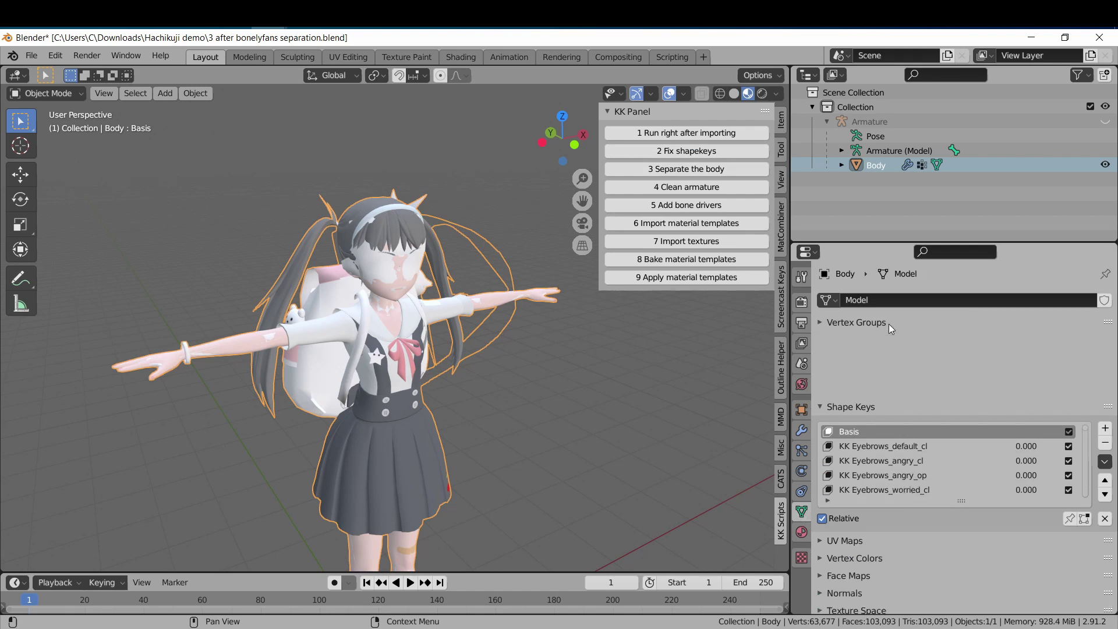
{"action": "left_click_drag", "start_coordinate": [962, 433], "coordinate": [958, 521]}
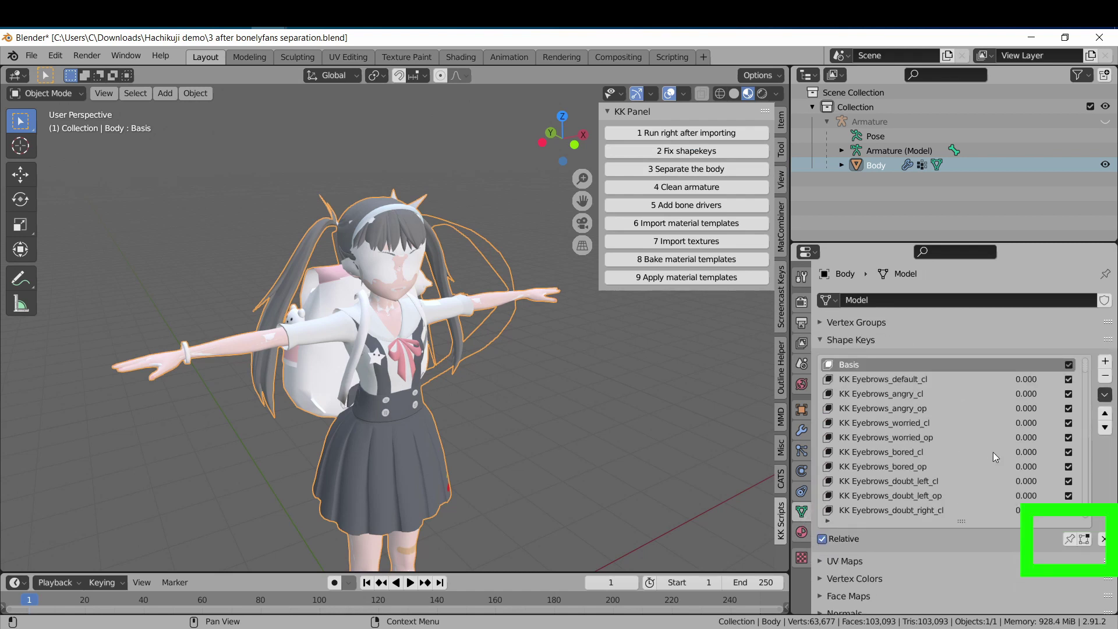
{"action": "left_click", "coordinate": [916, 381]}
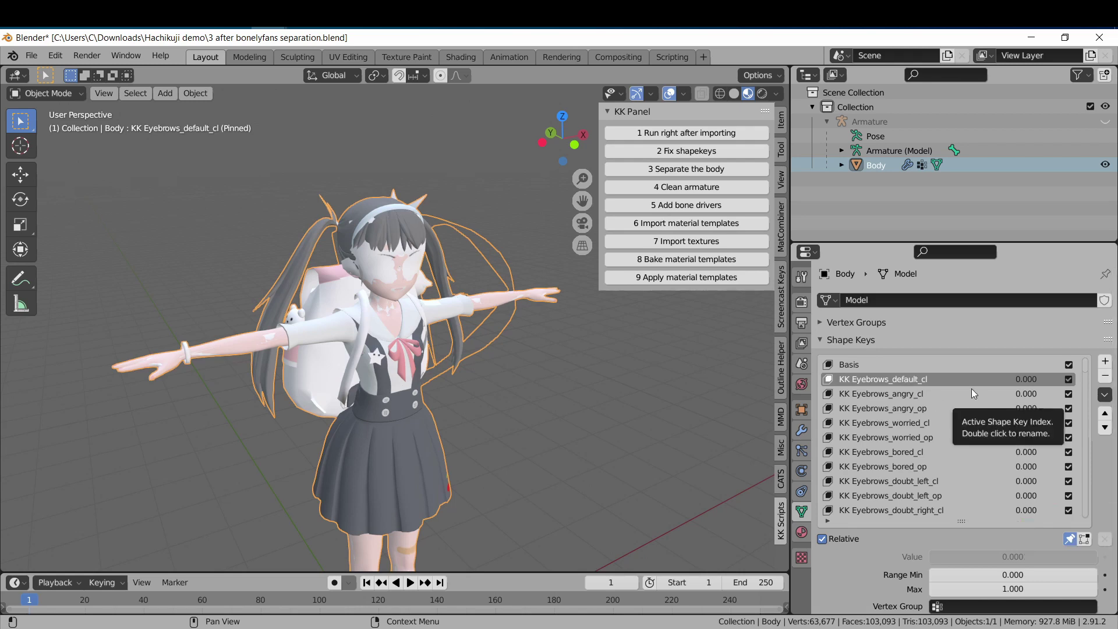
{"action": "key", "text": "Down"}
{"action": "key", "text": "Down"}
{"action": "key", "text": "Down"}
{"action": "key", "text": "Down"}
{"action": "key", "text": "Down"}
{"action": "key", "text": "Down"}
{"action": "key", "text": "Down"}
{"action": "key", "text": "Down"}
{"action": "key", "text": "Down"}
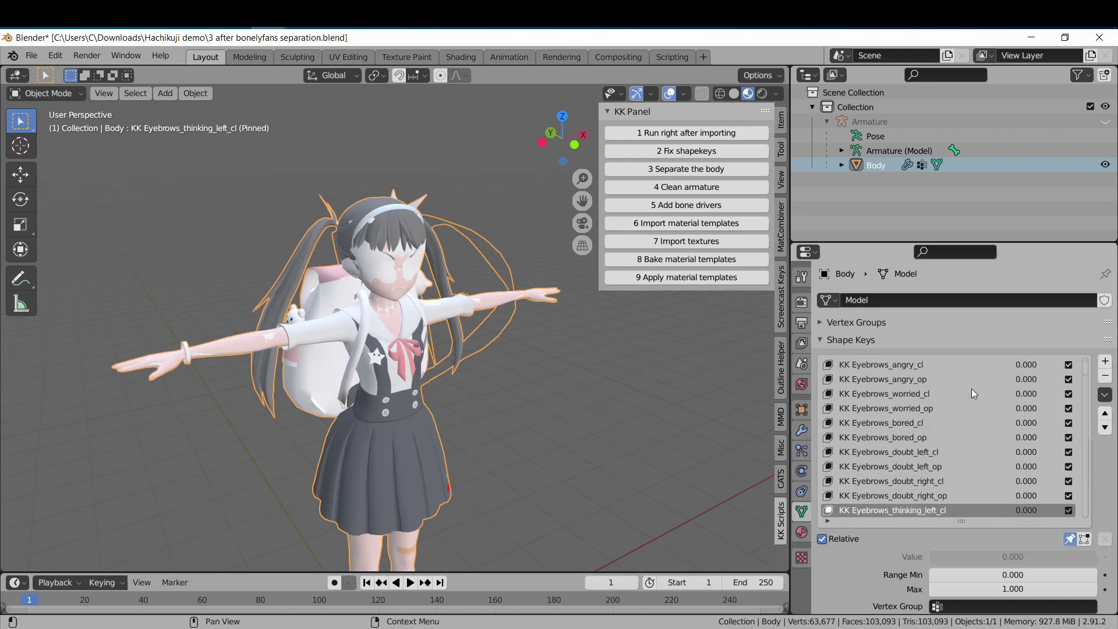
Enter Edit Mode on the Body, select a single vertex, then return to Object Mode.
{"action": "key", "text": "Tab"}
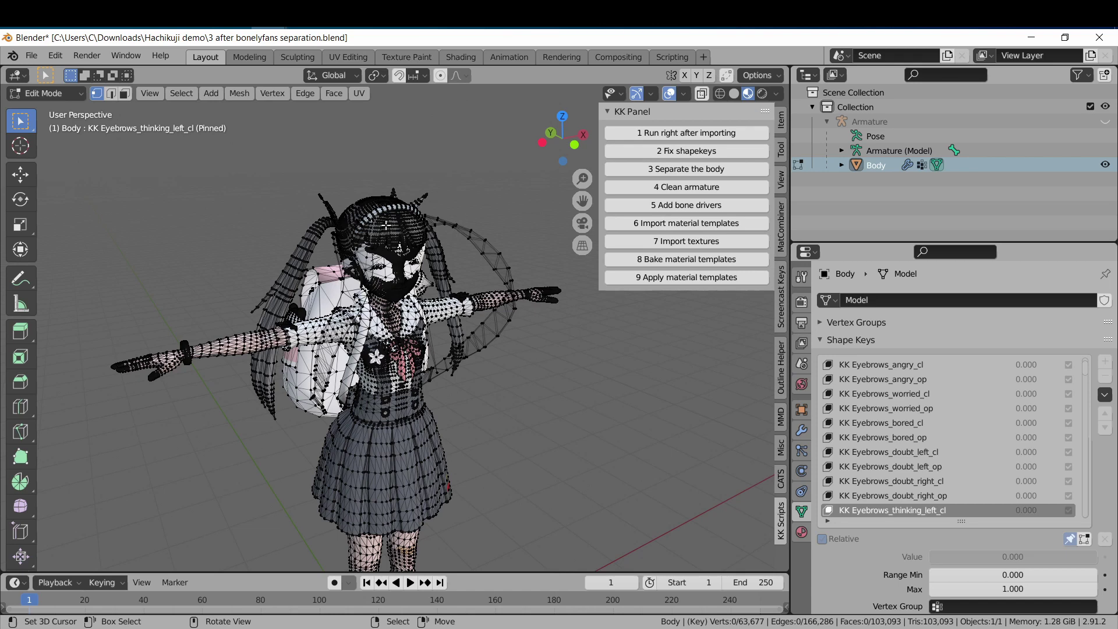
{"action": "left_click", "coordinate": [386, 224]}
{"action": "scroll", "coordinate": [386, 225], "scroll_direction": "down", "scroll_amount": 2}
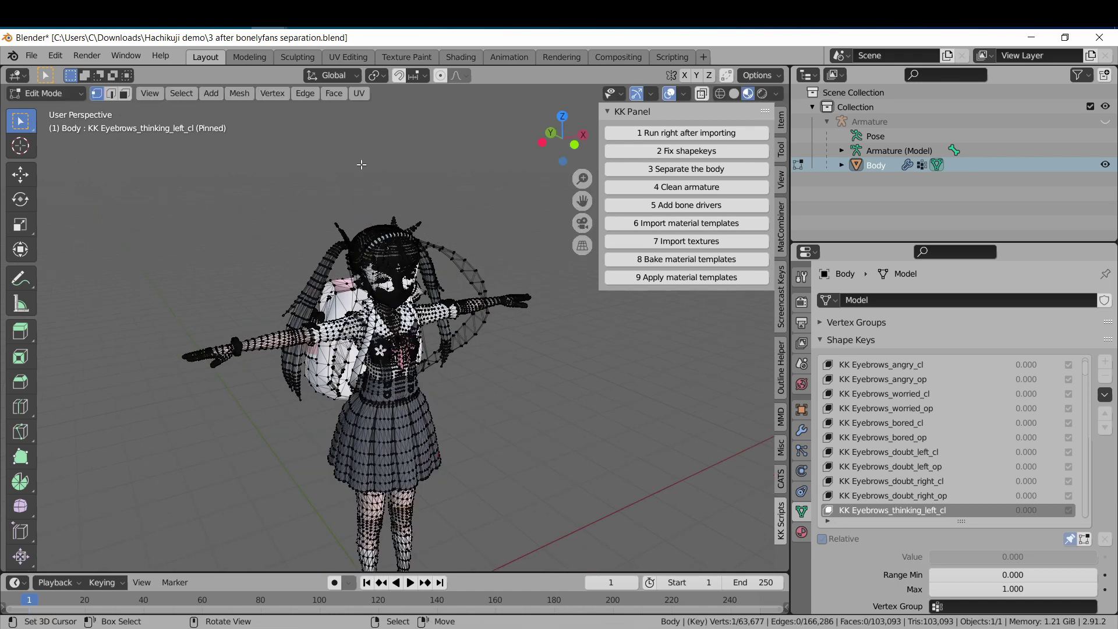
{"action": "key", "text": "Tab"}
Step through the eye and mouth shape keys while orbiting to a close-up of the face.
{"action": "key", "text": "Down"}
{"action": "key", "text": "Down"}
{"action": "key", "text": "Down"}
{"action": "key", "text": "Down"}
{"action": "key", "text": "Down"}
{"action": "key", "text": "Down"}
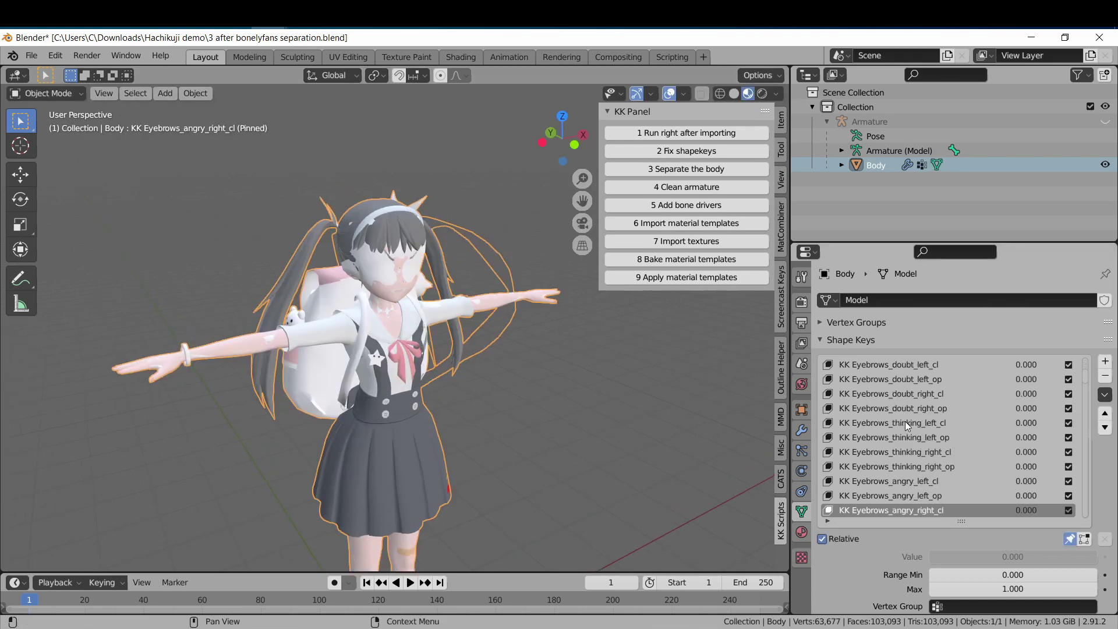
{"action": "key", "text": "Down"}
{"action": "key", "text": "Down"}
{"action": "key", "text": "Down"}
{"action": "key", "text": "Down"}
{"action": "key", "text": "Down"}
{"action": "key", "text": "Down"}
{"action": "key", "text": "Down"}
{"action": "key", "text": "Down"}
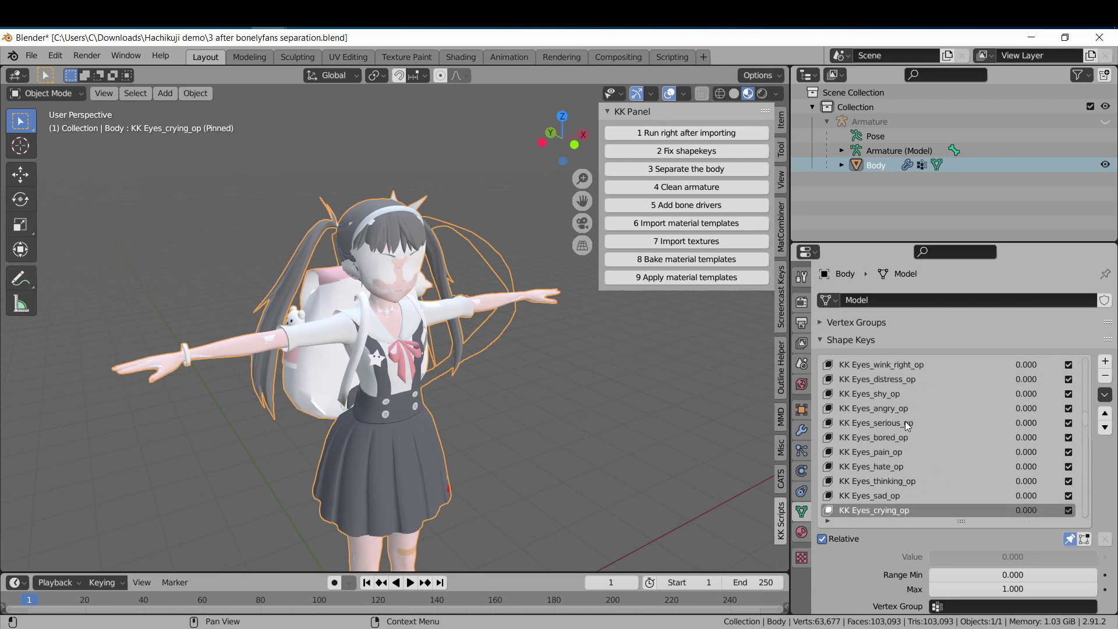
{"action": "key", "text": "Down"}
{"action": "key", "text": "Down"}
{"action": "key", "text": "Down"}
{"action": "key", "text": "Down"}
{"action": "key", "text": "Down"}
{"action": "key", "text": "Down"}
{"action": "key", "text": "Down"}
{"action": "key", "text": "Down"}
{"action": "key", "text": "Down"}
{"action": "key", "text": "Down"}
{"action": "scroll", "coordinate": [488, 291], "scroll_direction": "up", "scroll_amount": 4}
{"action": "middle_click_drag", "start_coordinate": [488, 291], "coordinate": [412, 310]}
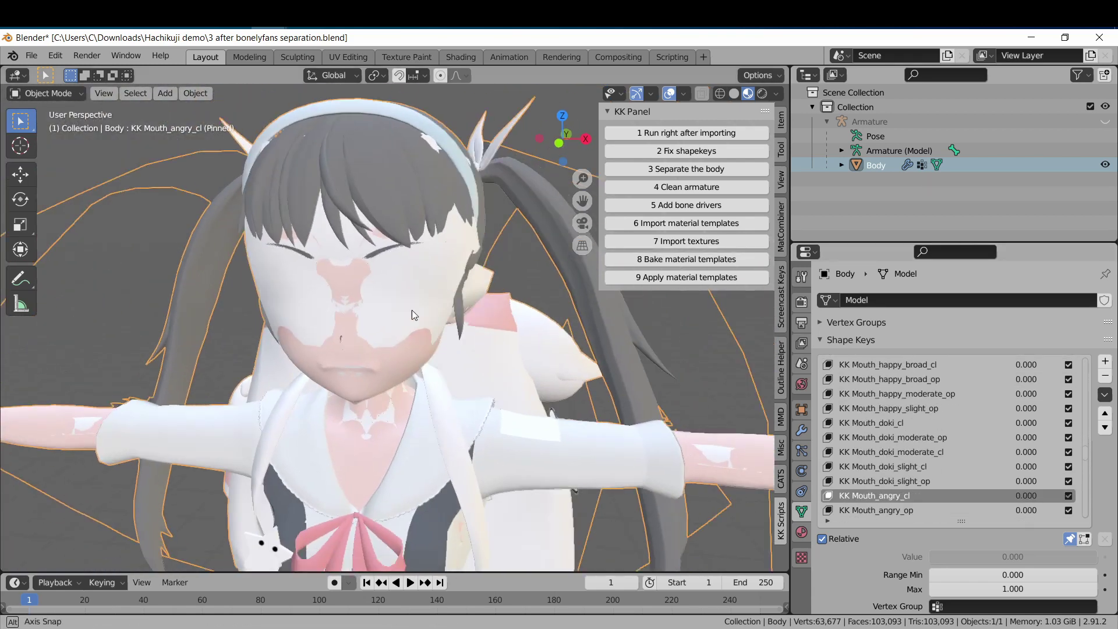
{"action": "scroll", "coordinate": [411, 311], "scroll_direction": "up", "scroll_amount": 2}
{"action": "key", "text": "Up"}
{"action": "key", "text": "Up"}
{"action": "key", "text": "Up"}
{"action": "key", "text": "Up"}
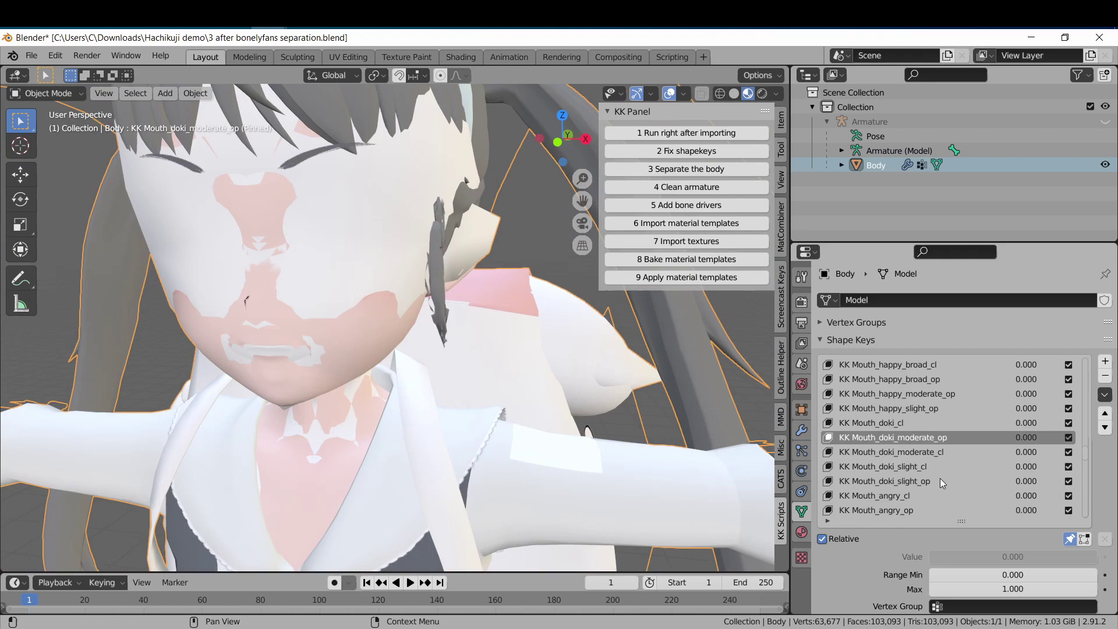
{"action": "middle_click_drag", "start_coordinate": [559, 350], "coordinate": [512, 337]}
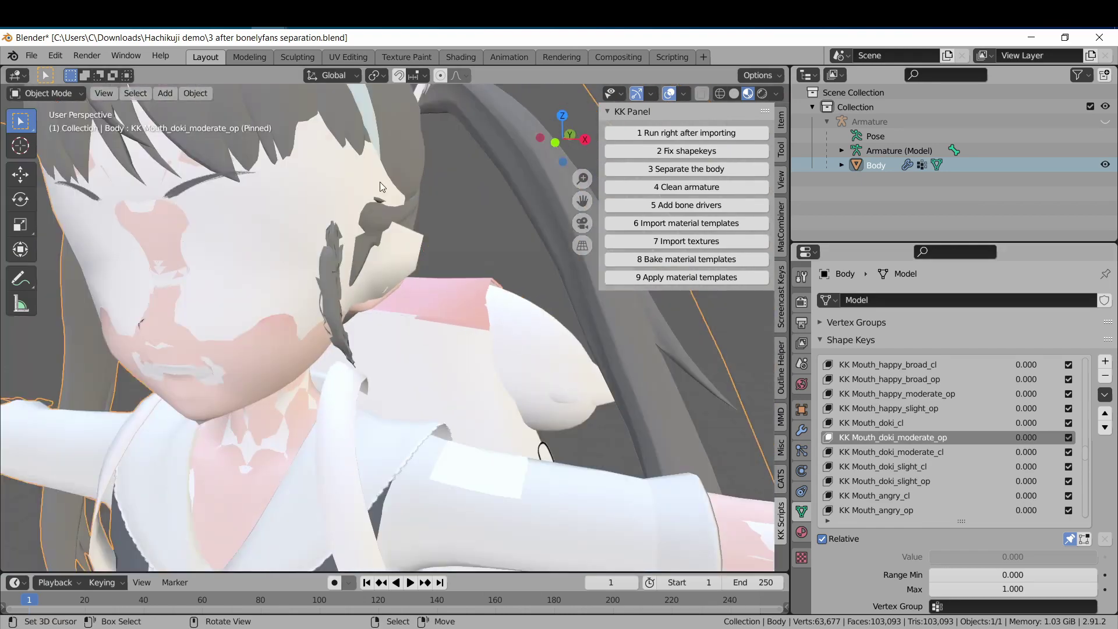
In Koikatsu, open the Accessories category and orbit the camera to a side view of the face.
{"action": "key", "text": "alt+Tab"}
{"action": "left_click", "coordinate": [250, 77]}
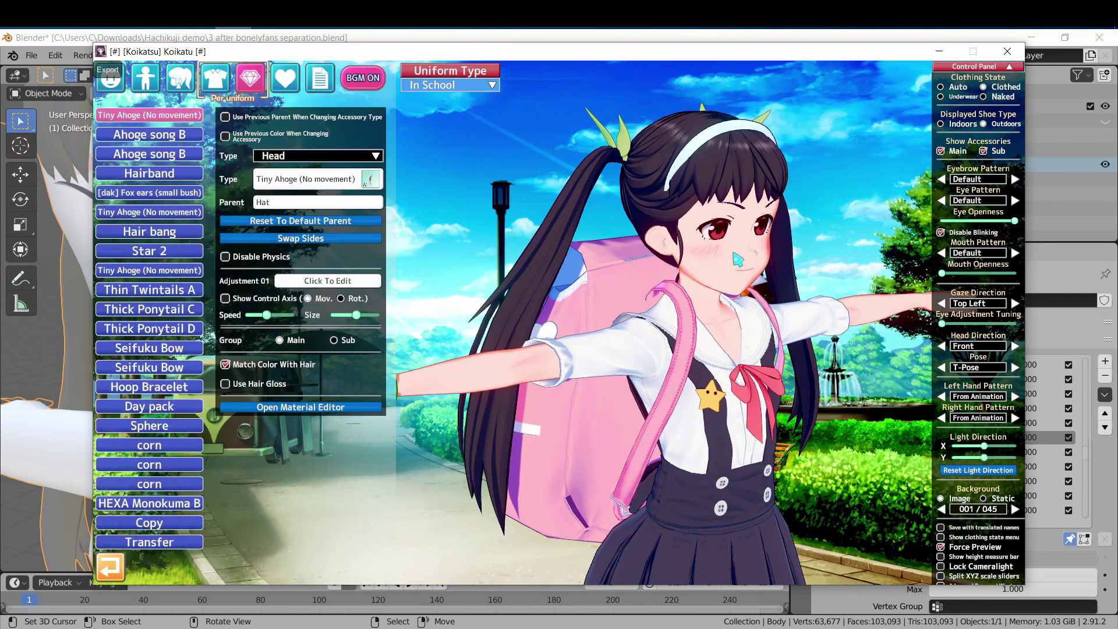
{"action": "scroll", "coordinate": [699, 262], "scroll_direction": "up", "scroll_amount": 5}
{"action": "left_click", "coordinate": [948, 301]}
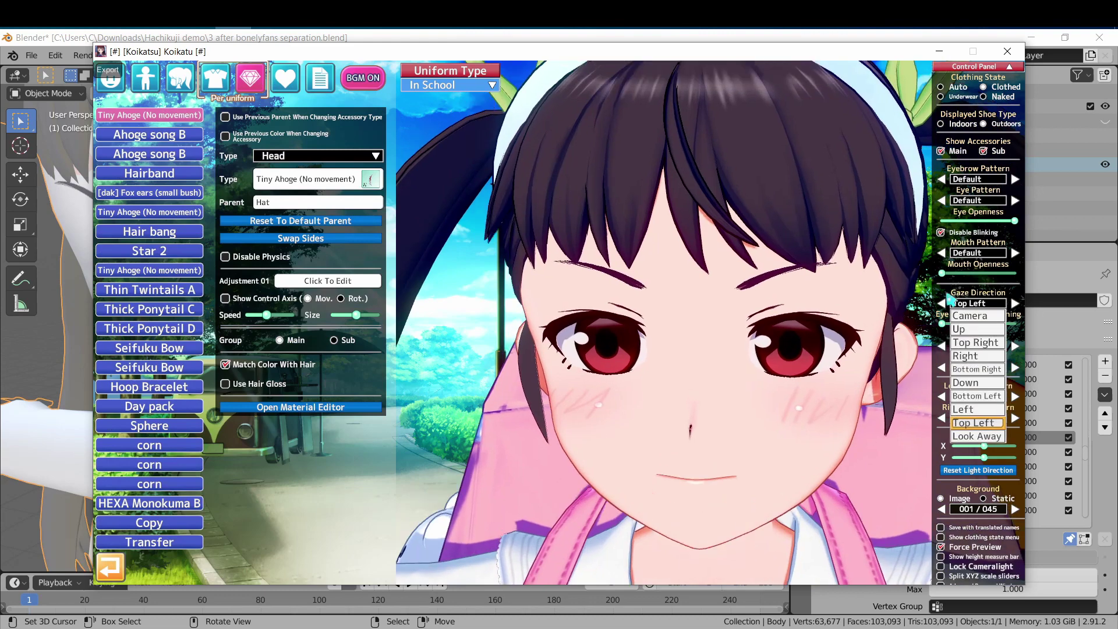
{"action": "left_click", "coordinate": [977, 423]}
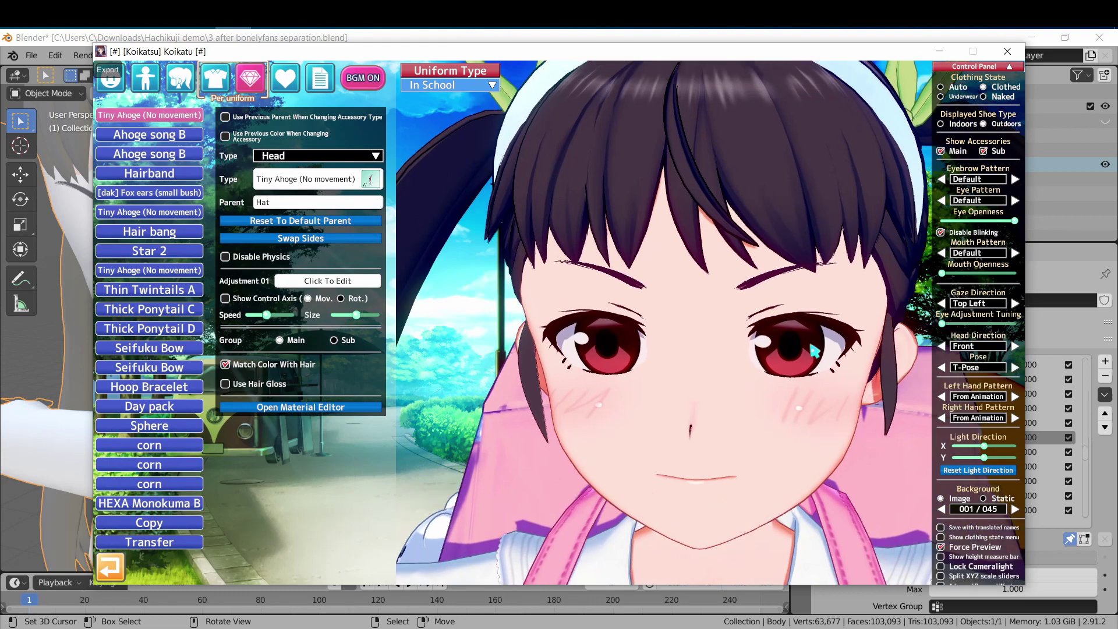
{"action": "left_click_drag", "start_coordinate": [757, 378], "coordinate": [583, 349]}
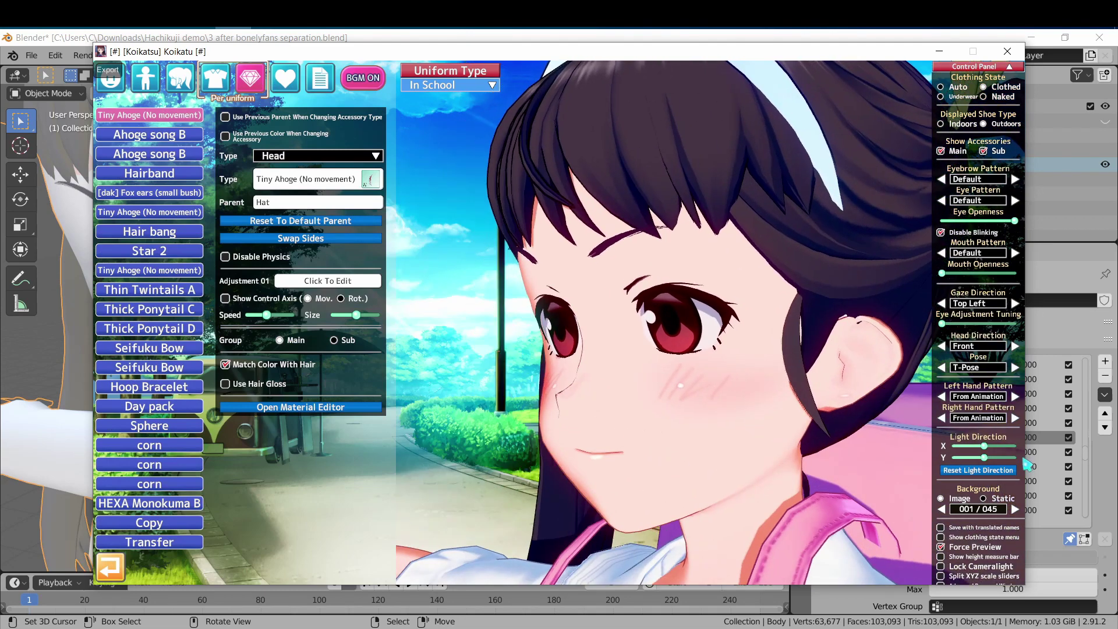
Set the Ahoge song B accessory slot's type to None.
{"action": "left_click", "coordinate": [175, 135]}
{"action": "left_click", "coordinate": [321, 156]}
{"action": "left_click", "coordinate": [321, 170]}
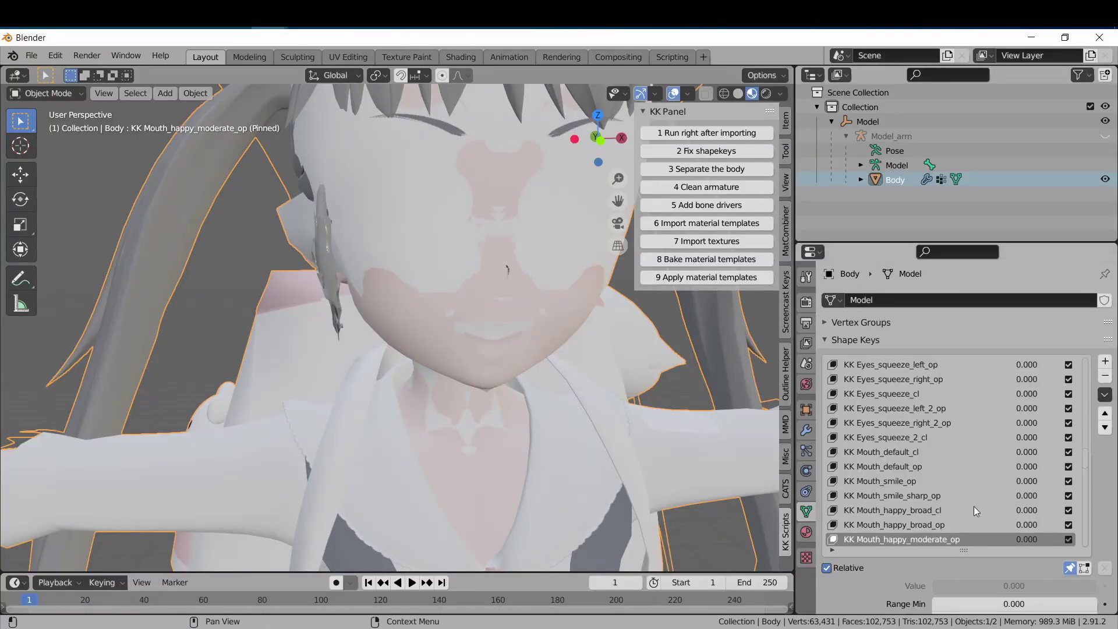
Step through three more mouth shape keys, then show the Body's material slots.
{"action": "key", "text": "Down"}
{"action": "key", "text": "Down"}
{"action": "key", "text": "Down"}
{"action": "key", "text": "Down"}
{"action": "key", "text": "Down"}
{"action": "key", "text": "Down"}
{"action": "key", "text": "Down"}
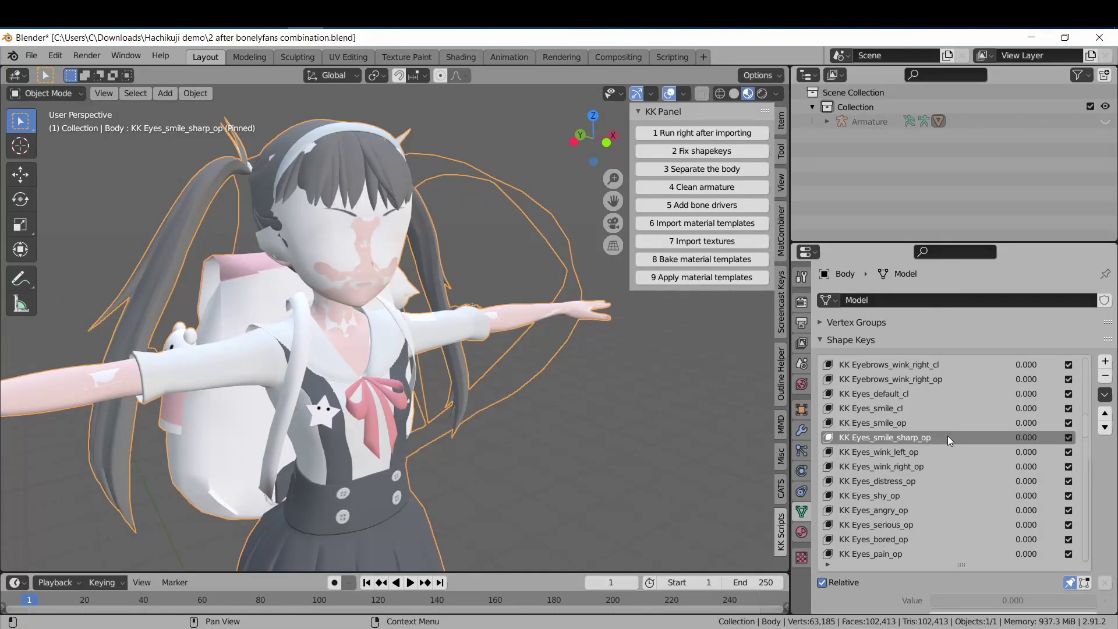
{"action": "key", "text": "Down"}
{"action": "key", "text": "Down"}
{"action": "key", "text": "Down"}
{"action": "key", "text": "Down"}
{"action": "key", "text": "Down"}
{"action": "key", "text": "Down"}
{"action": "key", "text": "Down"}
{"action": "key", "text": "Down"}
{"action": "key", "text": "Down"}
{"action": "key", "text": "Down"}
{"action": "key", "text": "Down"}
{"action": "key", "text": "Down"}
{"action": "key", "text": "Down"}
{"action": "key", "text": "Down"}
{"action": "key", "text": "Down"}
{"action": "key", "text": "Down"}
{"action": "key", "text": "Down"}
{"action": "key", "text": "Down"}
{"action": "key", "text": "Down"}
{"action": "key", "text": "Down"}
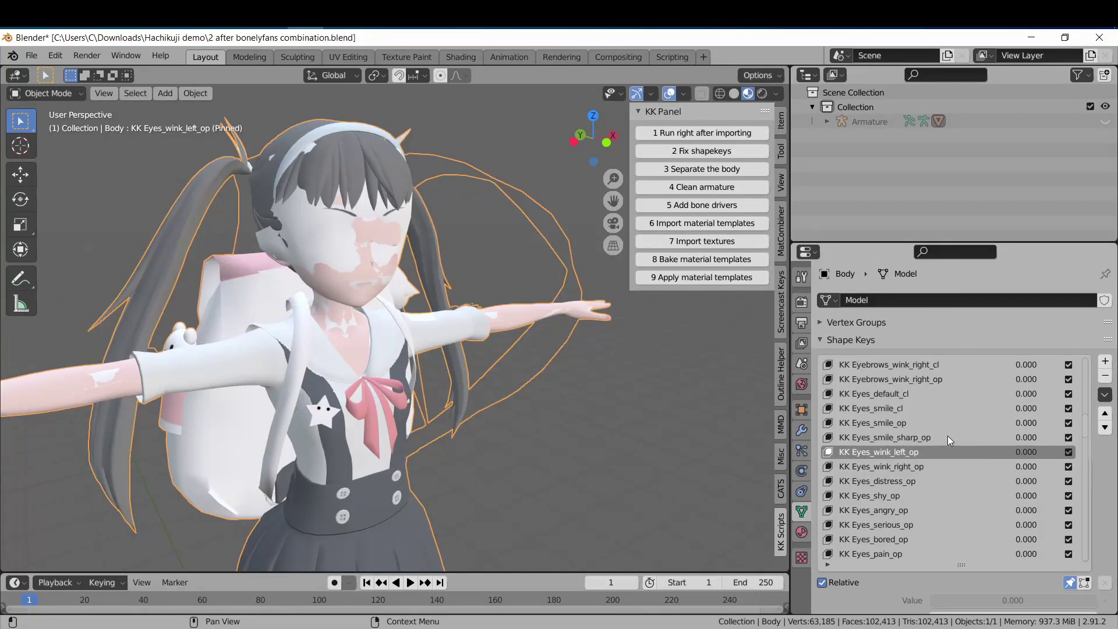
{"action": "key", "text": "Down"}
{"action": "key", "text": "Down"}
{"action": "key", "text": "Down"}
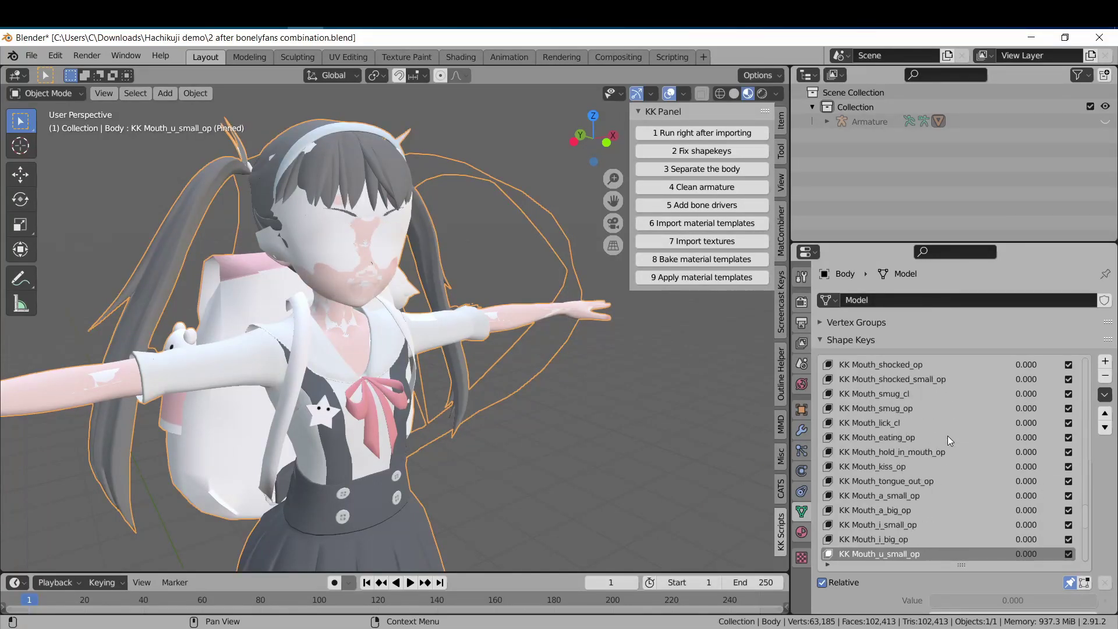
{"action": "key", "text": "ctrl+Tab"}
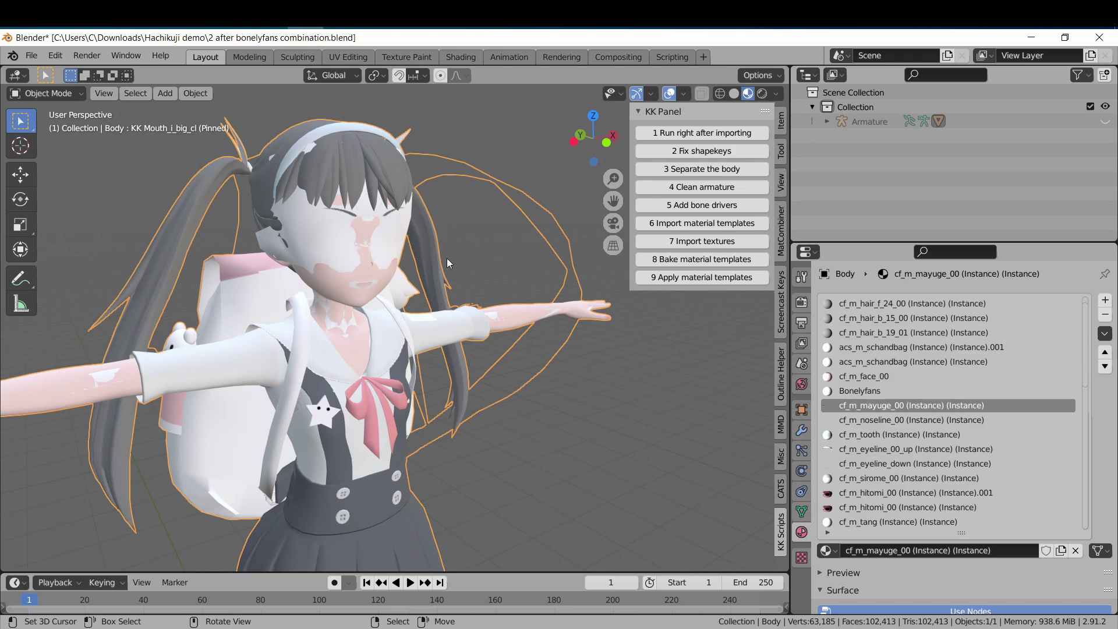
Put the Body into Edit Mode with all vertices deselected.
{"action": "left_click", "coordinate": [62, 95]}
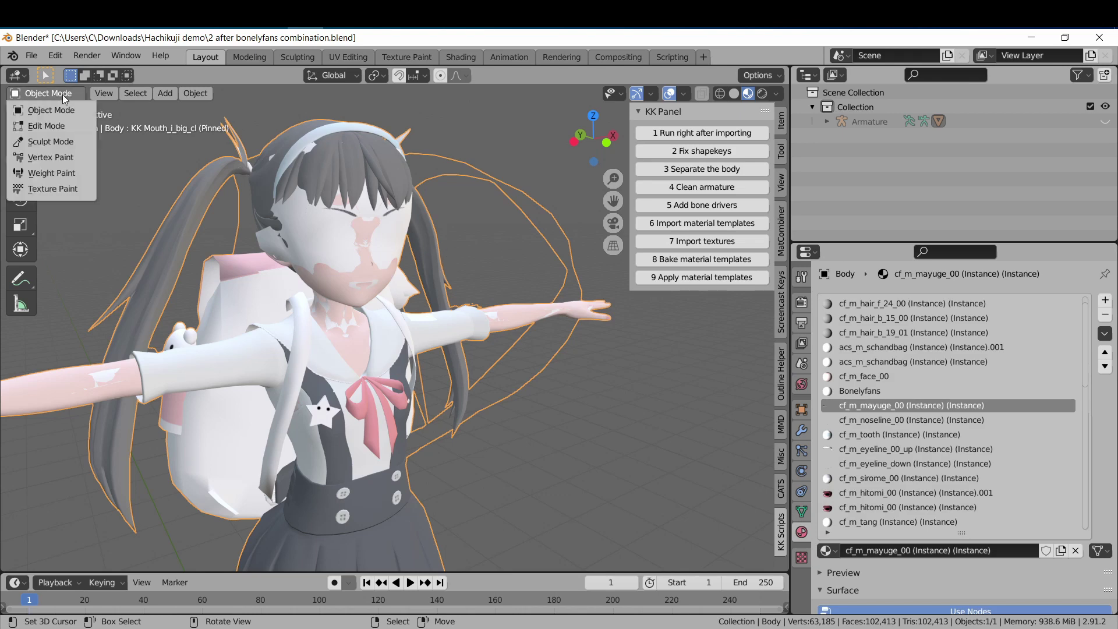
{"action": "left_click", "coordinate": [62, 127]}
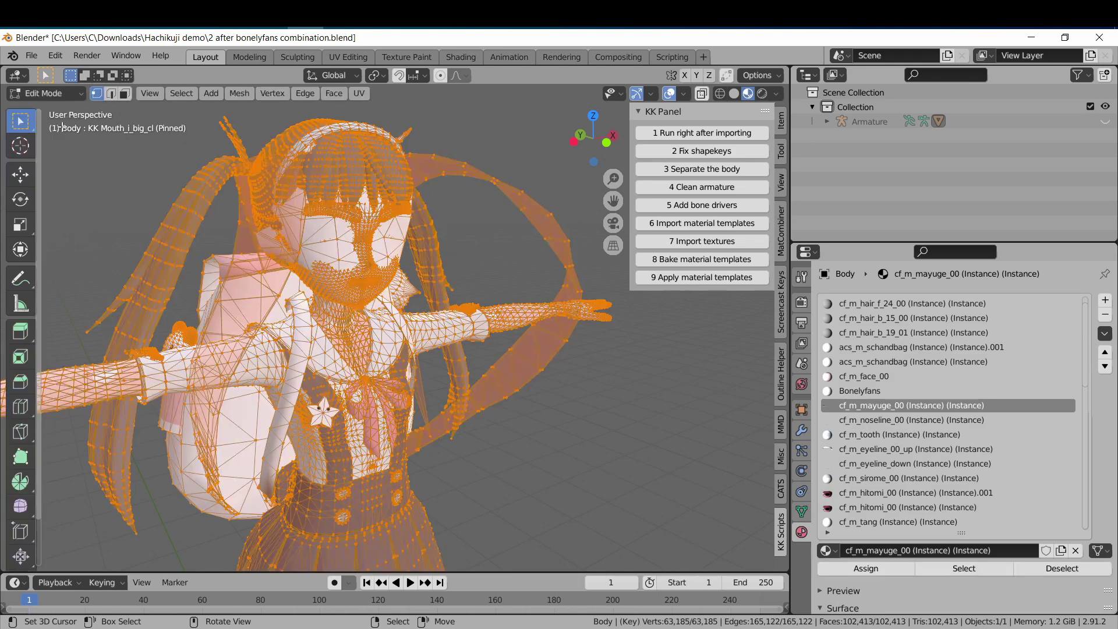
{"action": "left_click", "coordinate": [180, 93]}
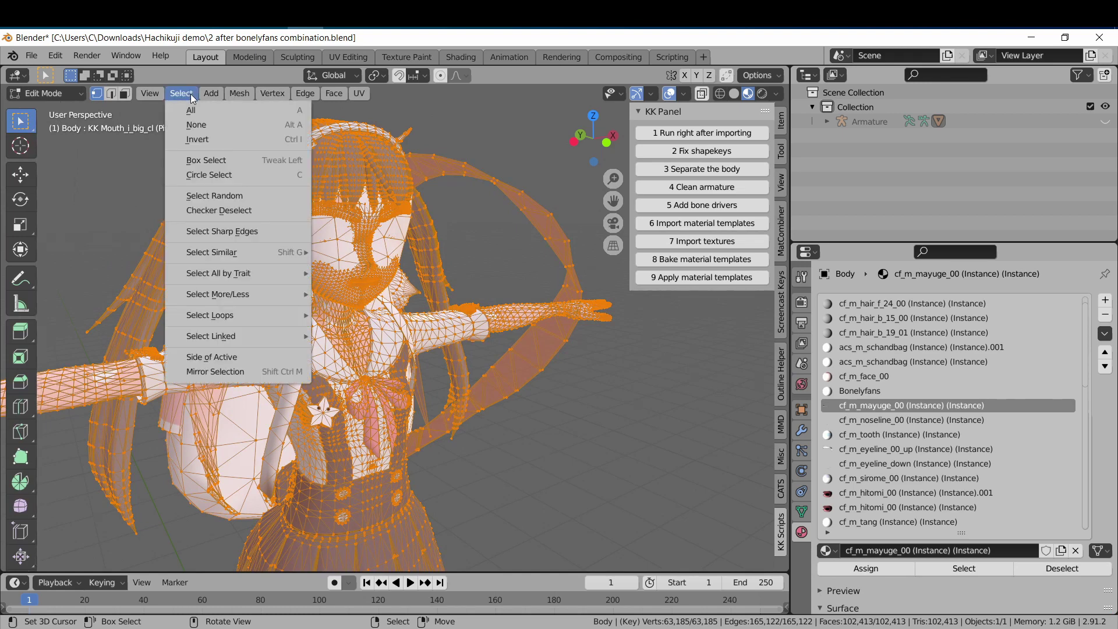
{"action": "left_click", "coordinate": [214, 127]}
{"action": "left_click", "coordinate": [699, 371]}
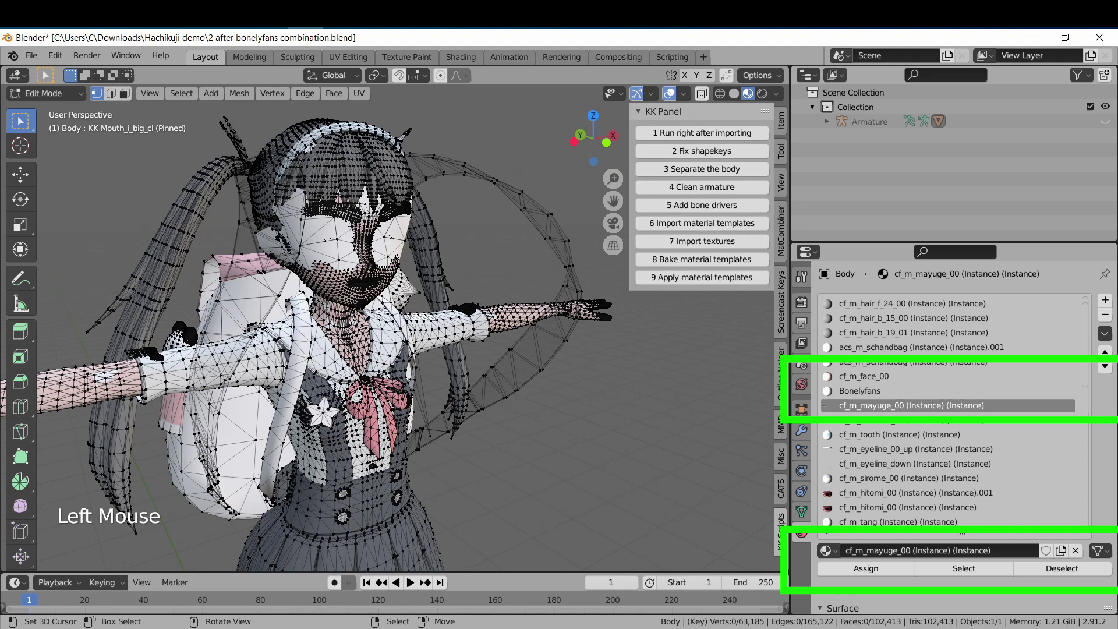
Select the Bonelyfans material's faces and separate them into their own object.
{"action": "left_click", "coordinate": [903, 391]}
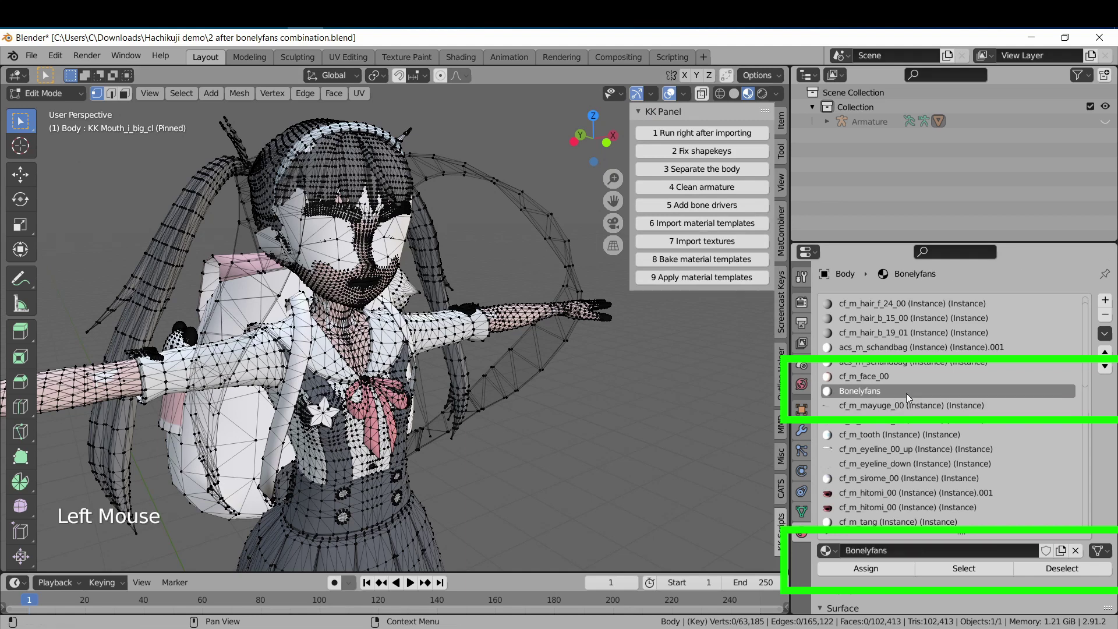
{"action": "left_click", "coordinate": [956, 569]}
{"action": "scroll", "coordinate": [524, 335], "scroll_direction": "down", "scroll_amount": 2}
{"action": "key", "text": "g"}
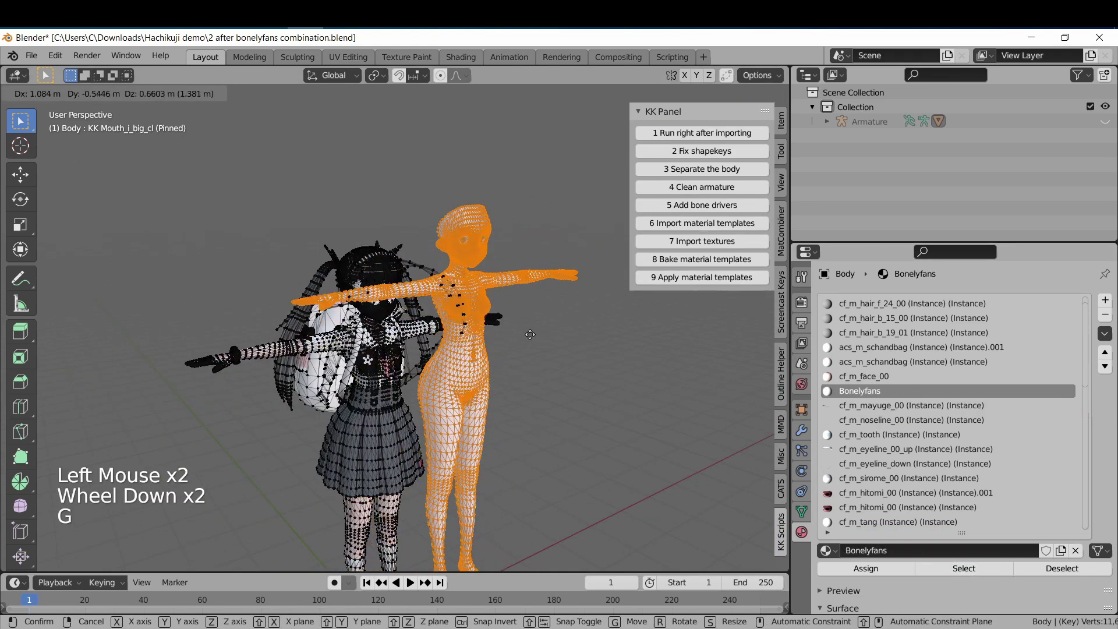
{"action": "right_click", "coordinate": [530, 334]}
{"action": "scroll", "coordinate": [504, 353], "scroll_direction": "up", "scroll_amount": 1}
{"action": "key", "text": "p"}
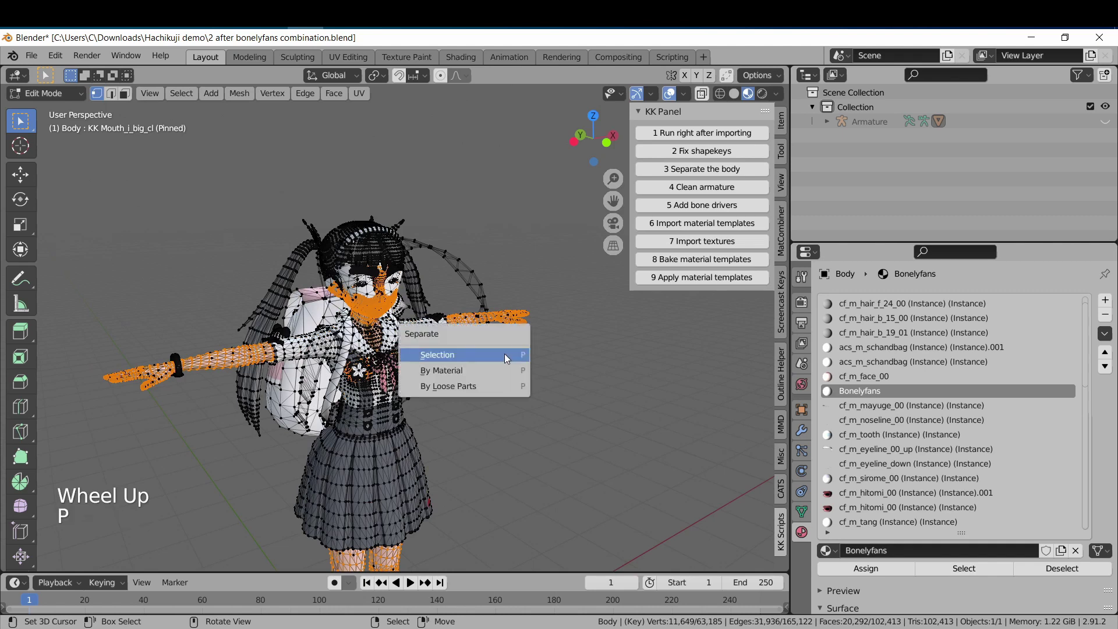
{"action": "left_click", "coordinate": [505, 353]}
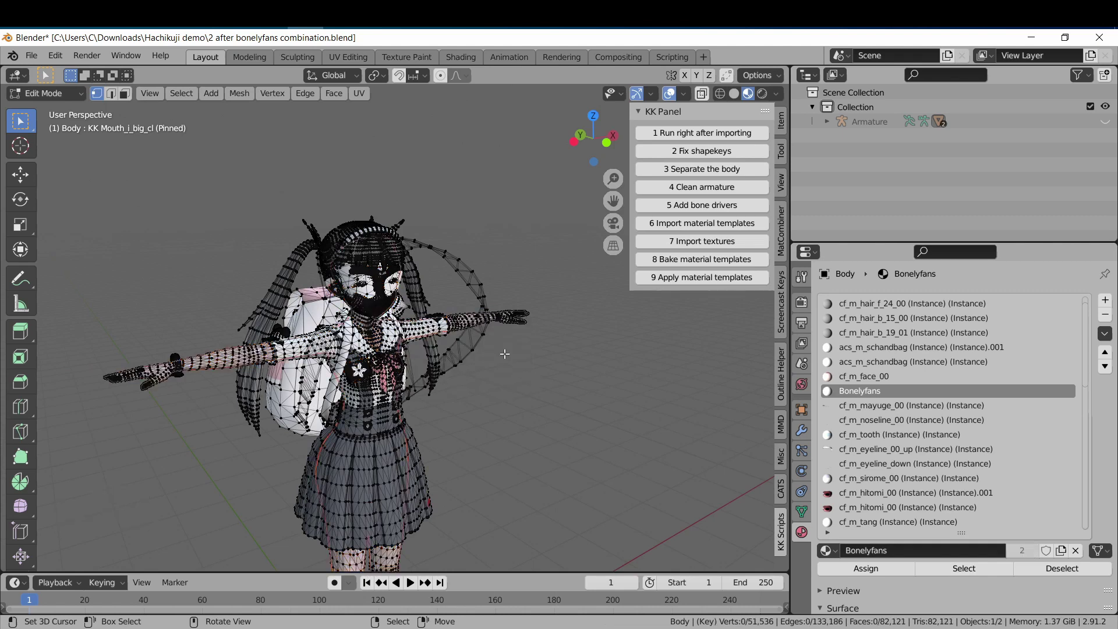
Rename the 'Standard (Instance) (Instance)' material to 'Standard / Shadowcast'.
{"action": "scroll", "coordinate": [914, 432], "scroll_direction": "down", "scroll_amount": 7}
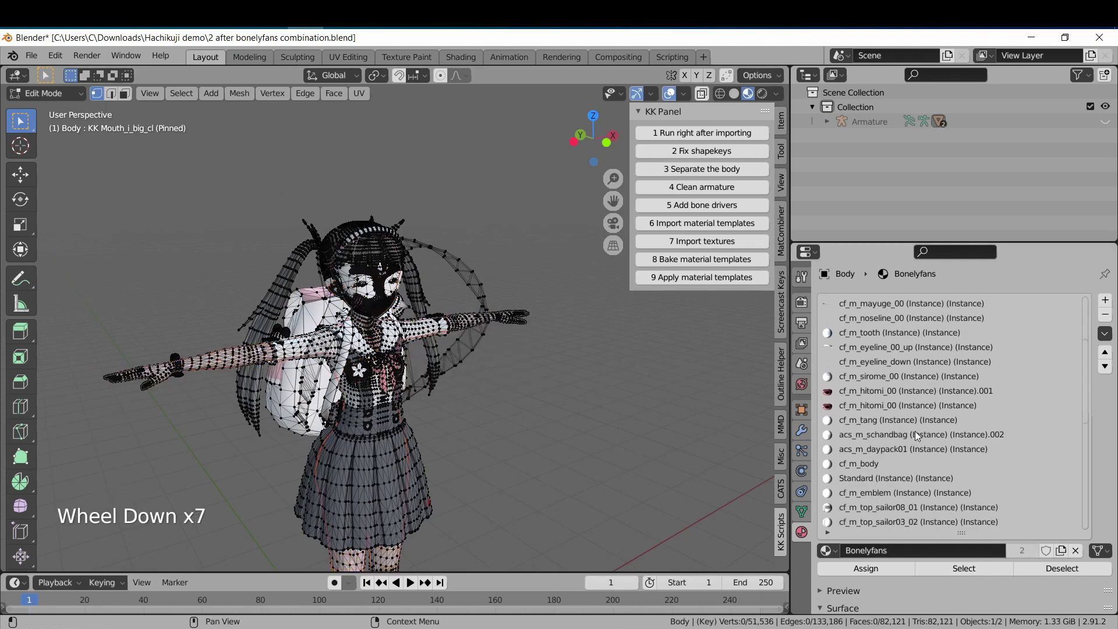
{"action": "left_click", "coordinate": [887, 480]}
{"action": "double_click", "coordinate": [896, 480]}
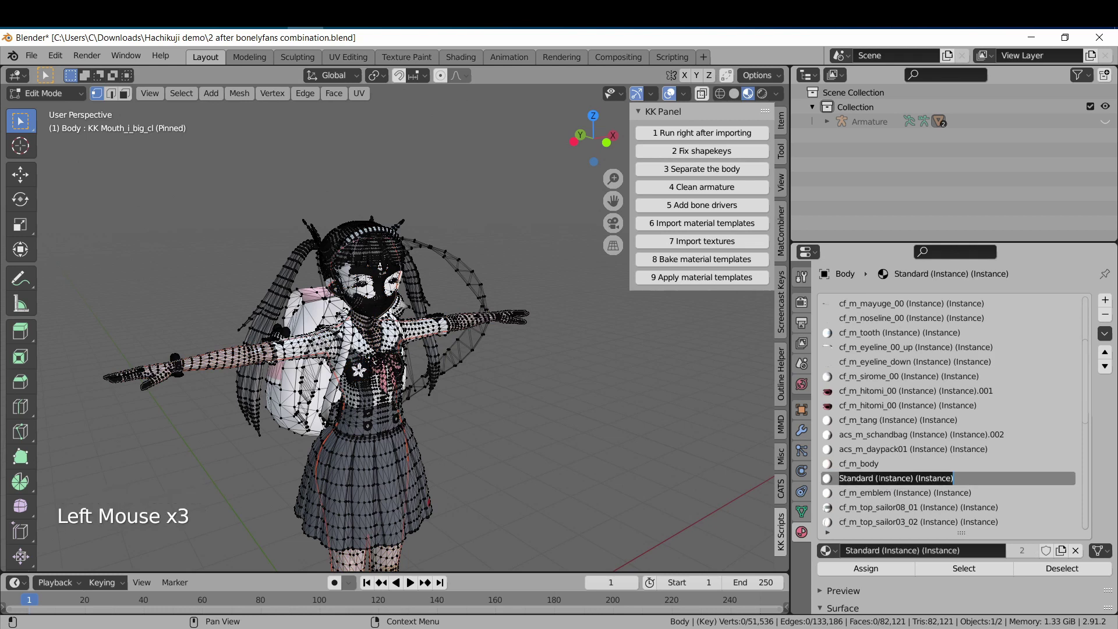
{"action": "left_click_drag", "start_coordinate": [874, 478], "coordinate": [993, 478]}
{"action": "key", "text": "BackSpace"}
{"action": "type", "text": "/ Shadow"}
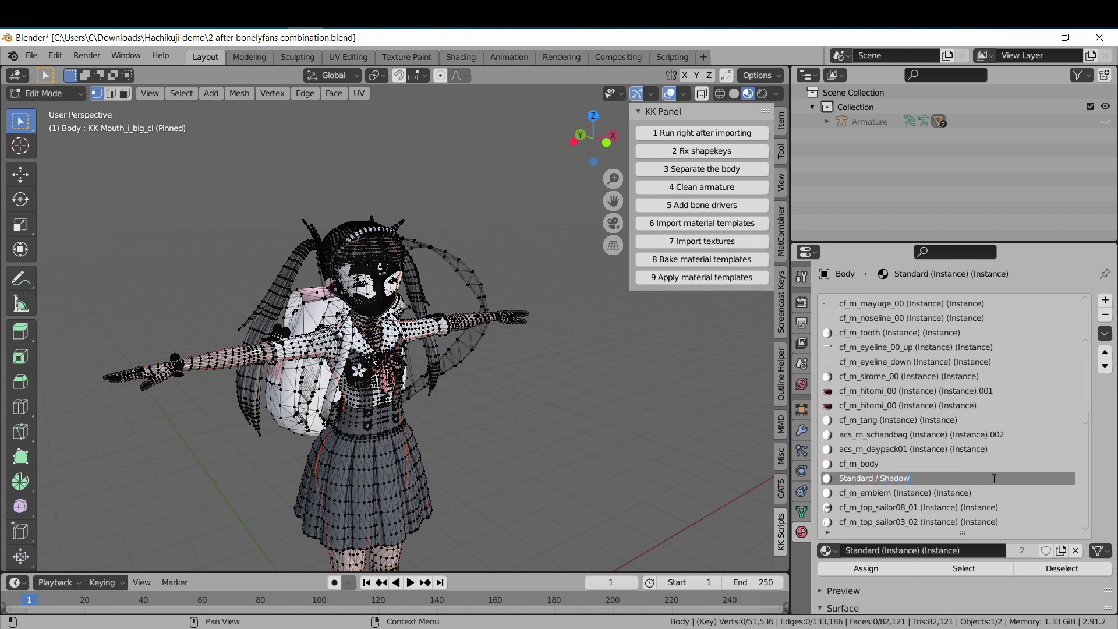
{"action": "type", "text": "cast"}
{"action": "key", "text": "Return"}
Select the Standard / Shadowcast faces and separate them into a new object.
{"action": "left_click", "coordinate": [910, 476]}
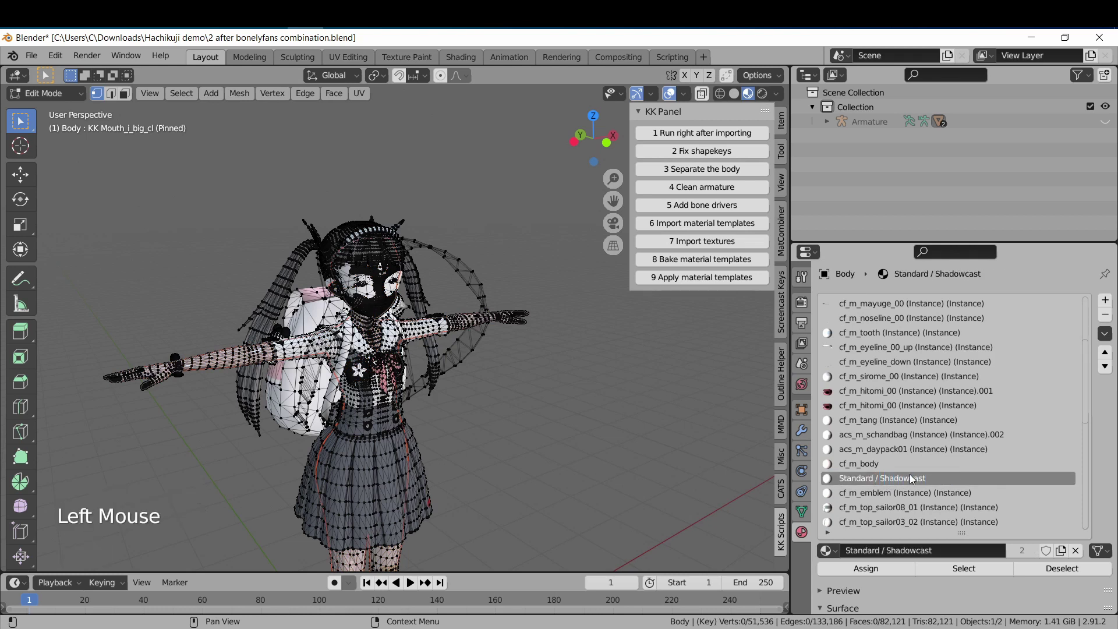
{"action": "left_click", "coordinate": [972, 567]}
{"action": "scroll", "coordinate": [544, 418], "scroll_direction": "down", "scroll_amount": 1}
{"action": "key", "text": "g"}
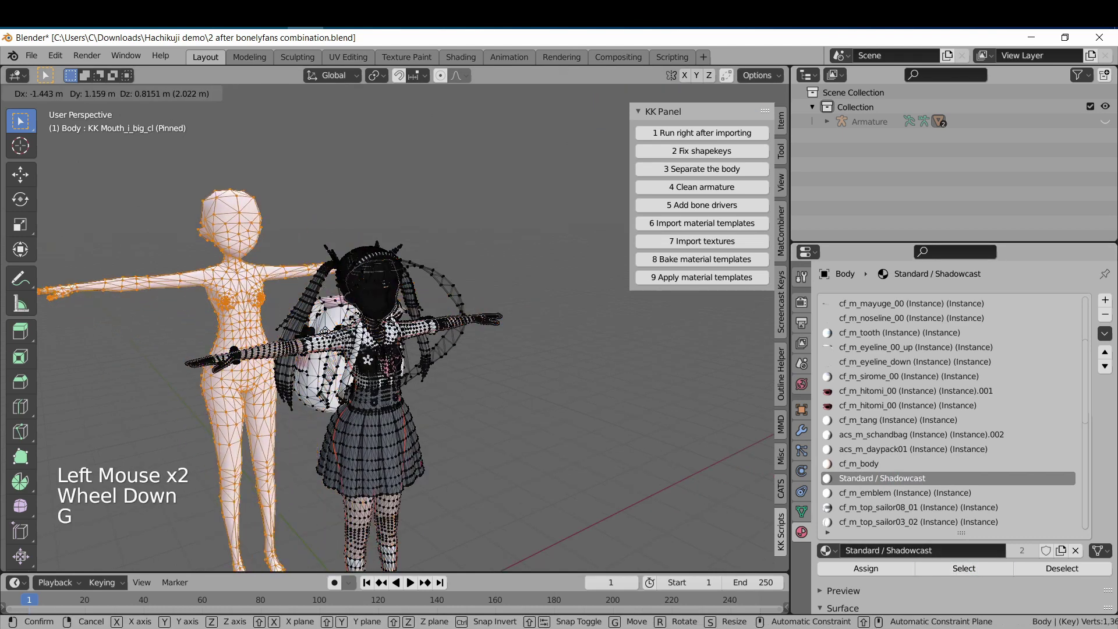
{"action": "key", "text": "p"}
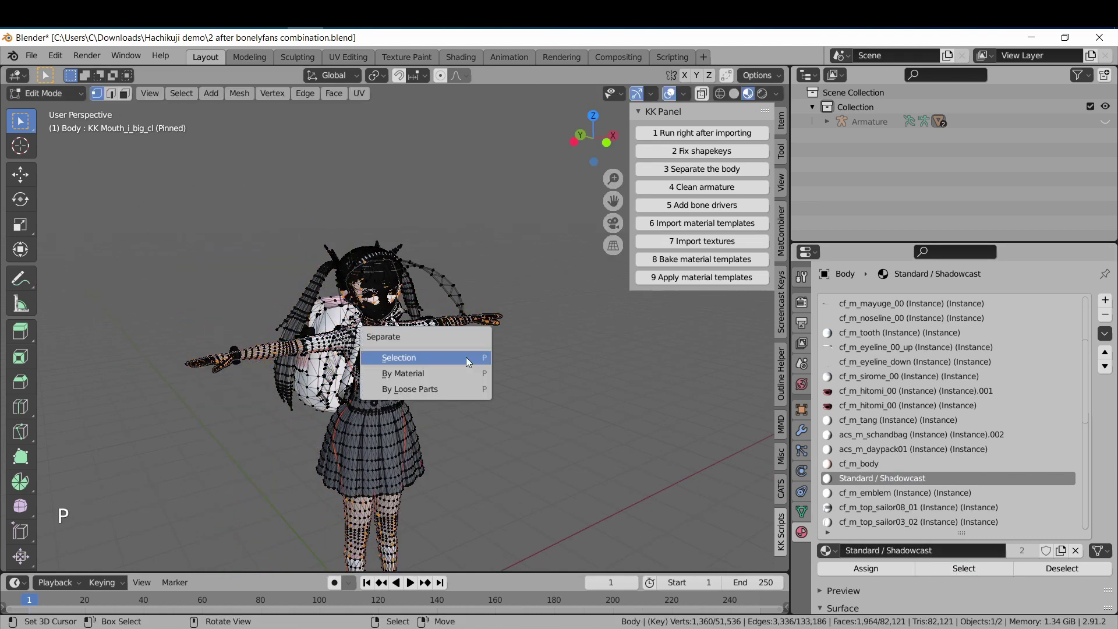
{"action": "left_click", "coordinate": [466, 357]}
{"action": "key", "text": "Tab"}
{"action": "scroll", "coordinate": [455, 344], "scroll_direction": "up", "scroll_amount": 2}
Return to Object Mode and expand the Armature's objects in the Outliner.
{"action": "key", "text": "Tab"}
{"action": "scroll", "coordinate": [442, 319], "scroll_direction": "down", "scroll_amount": 2}
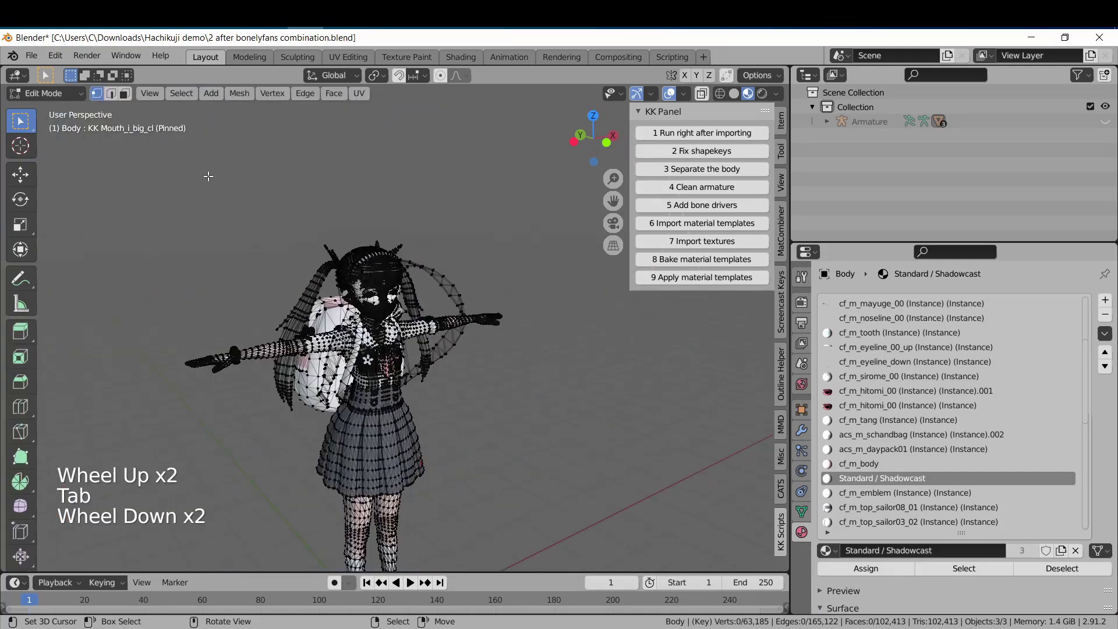
{"action": "left_click", "coordinate": [71, 96]}
{"action": "left_click", "coordinate": [71, 110]}
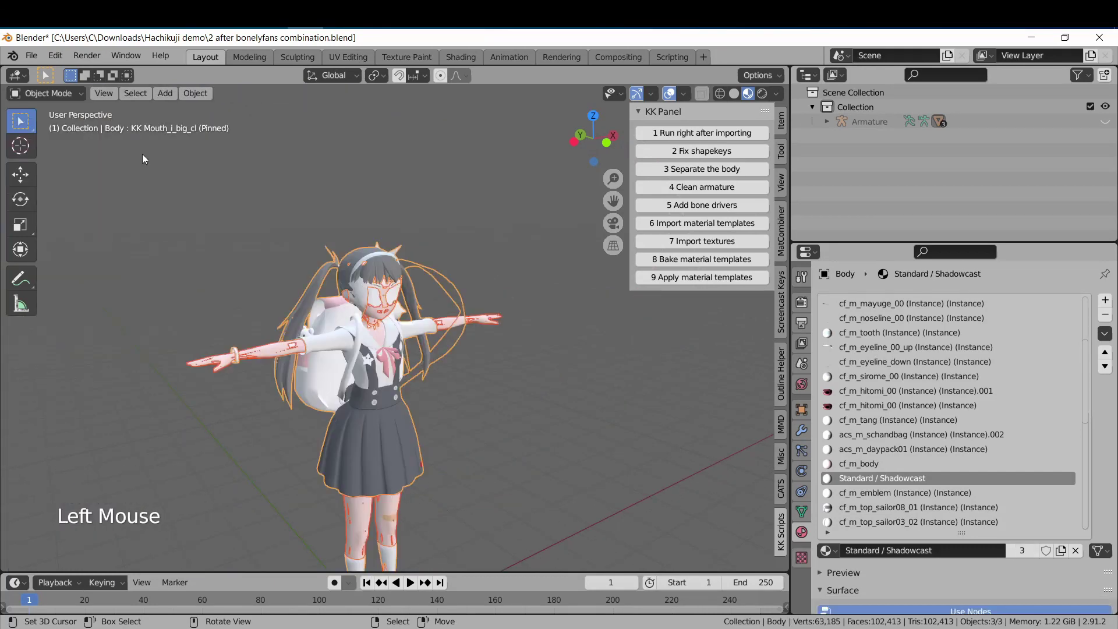
{"action": "scroll", "coordinate": [401, 299], "scroll_direction": "up", "scroll_amount": 3}
{"action": "left_click", "coordinate": [827, 120]}
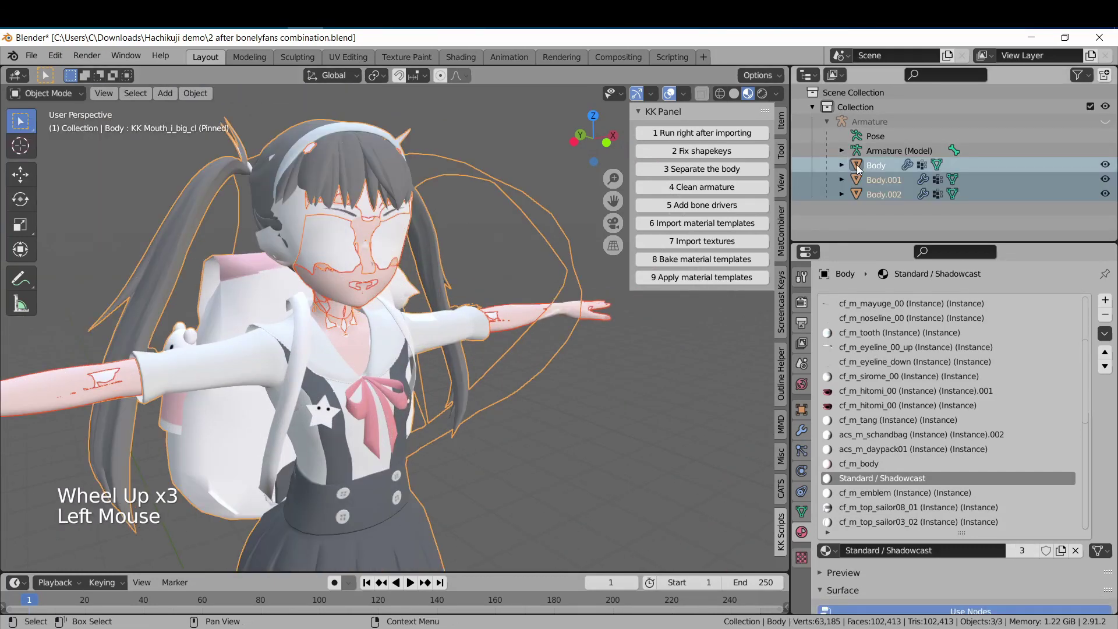
{"action": "left_click", "coordinate": [889, 167]}
Rename Body.001 to Bonelyfans.
{"action": "left_click", "coordinate": [899, 180]}
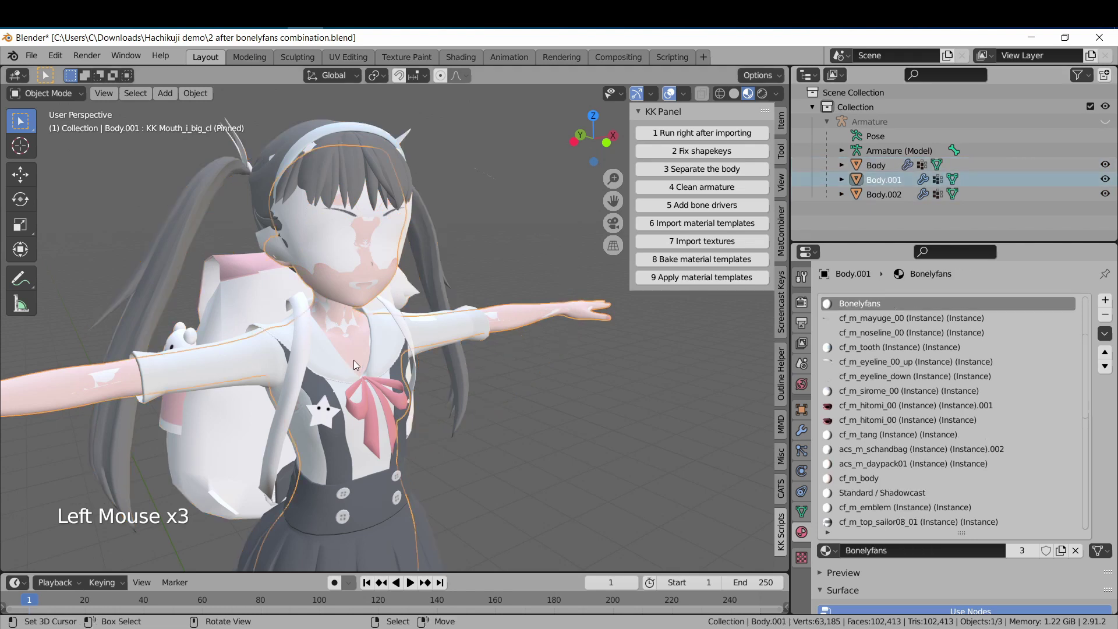
{"action": "key", "text": "g"}
{"action": "key", "text": "Escape"}
{"action": "double_click", "coordinate": [891, 180]}
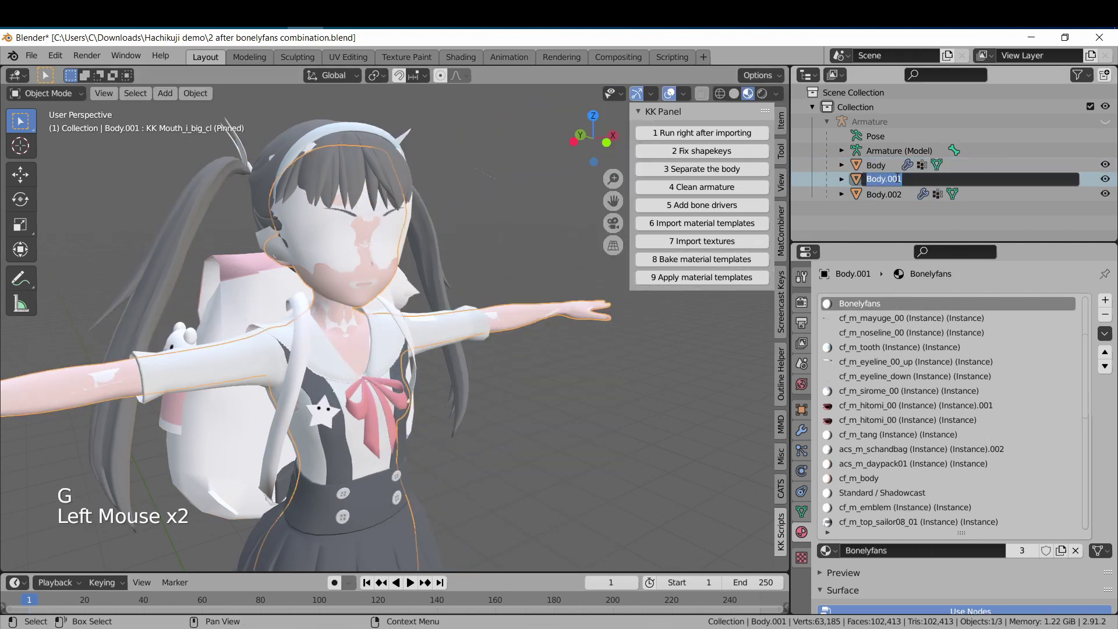
{"action": "type", "text": "Bonelyfans"}
{"action": "key", "text": "Return"}
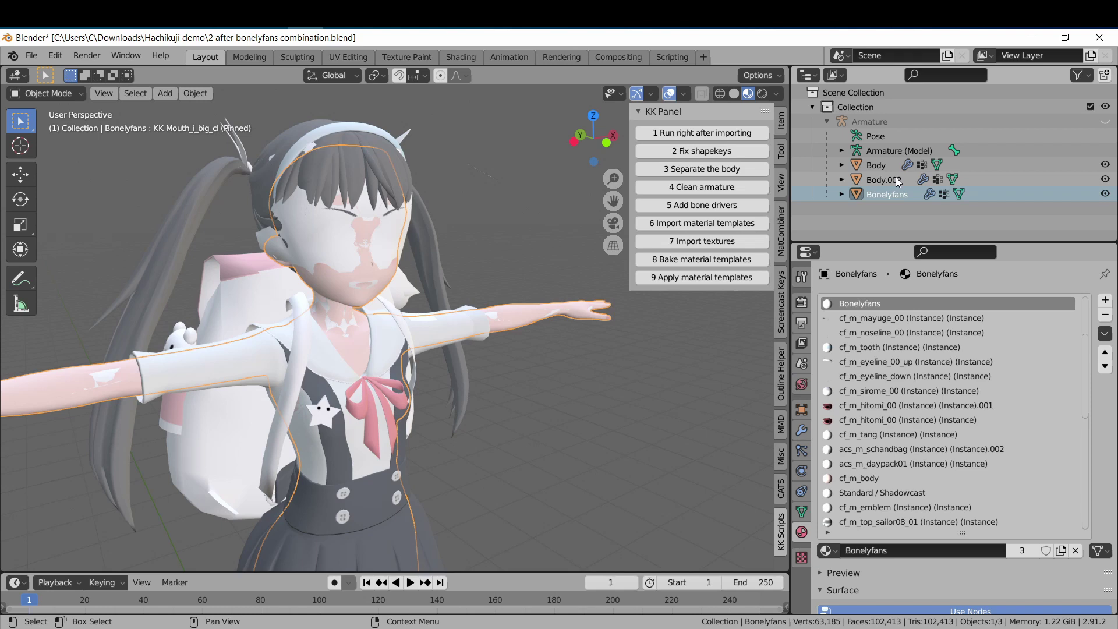
Rename Body.002 to Shadowcast.
{"action": "left_click", "coordinate": [885, 180]}
{"action": "key", "text": "g"}
{"action": "key", "text": "Escape"}
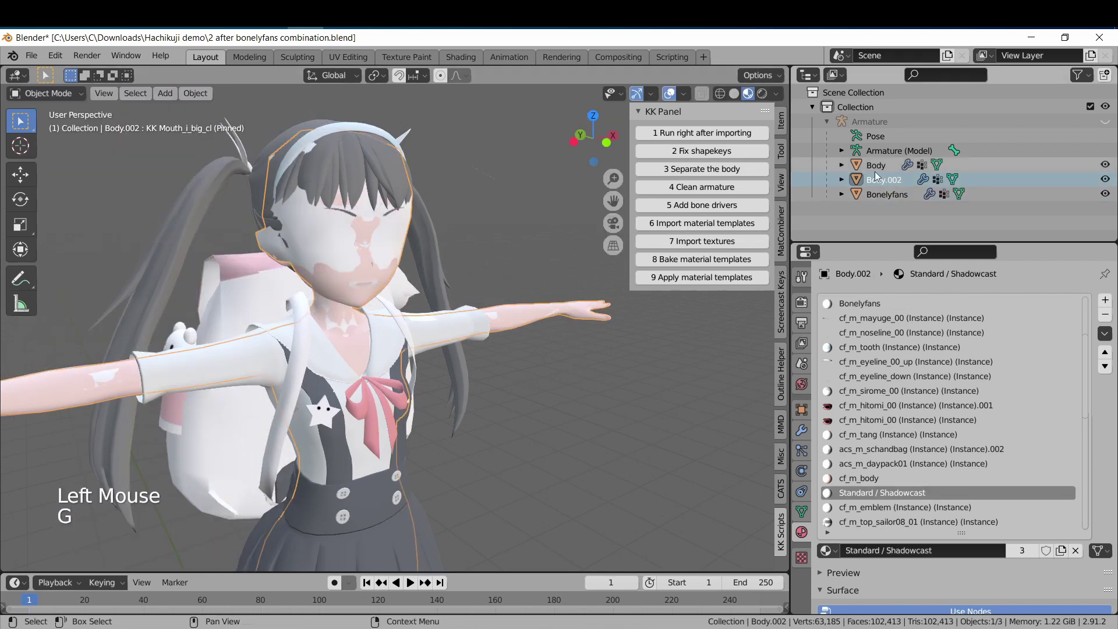
{"action": "double_click", "coordinate": [888, 179]}
{"action": "type", "text": "Sh"}
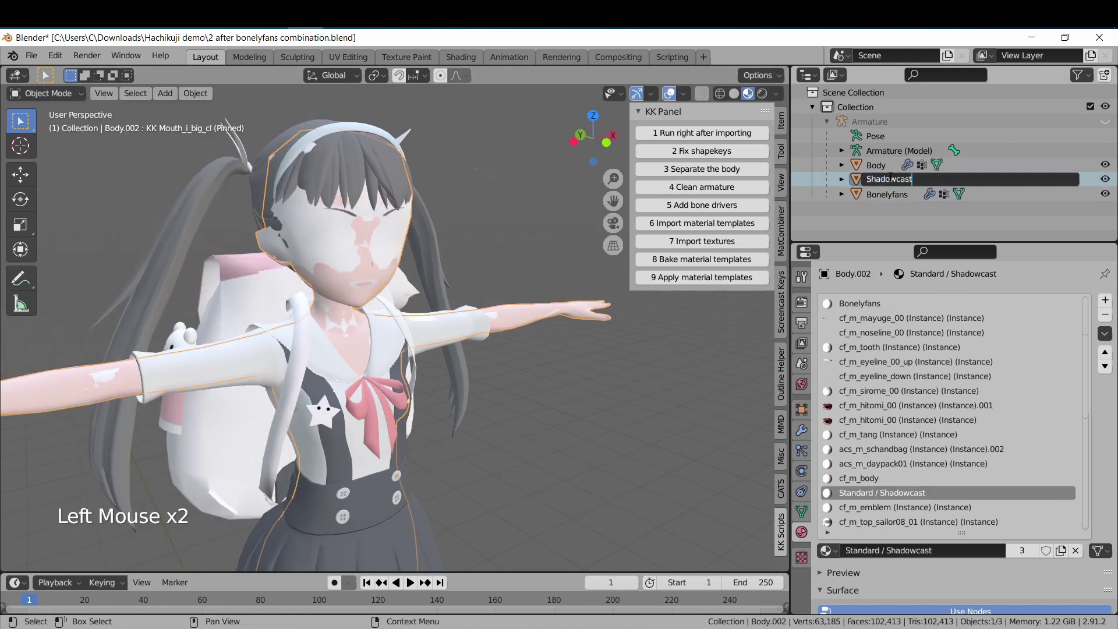
{"action": "type", "text": "adowcast"}
{"action": "key", "text": "Return"}
Move Bonelyfans and Shadowcast into a new collection named 'Shad and bone'.
{"action": "left_click", "coordinate": [886, 180]}
{"action": "left_click", "coordinate": [886, 195], "text": "shift"}
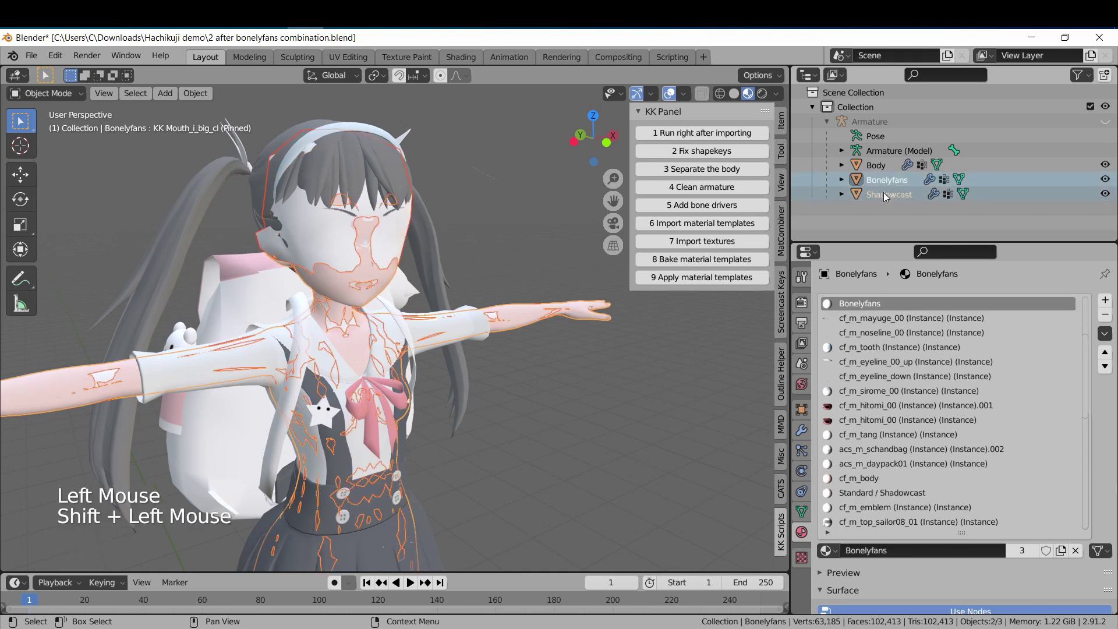
{"action": "key", "text": "m"}
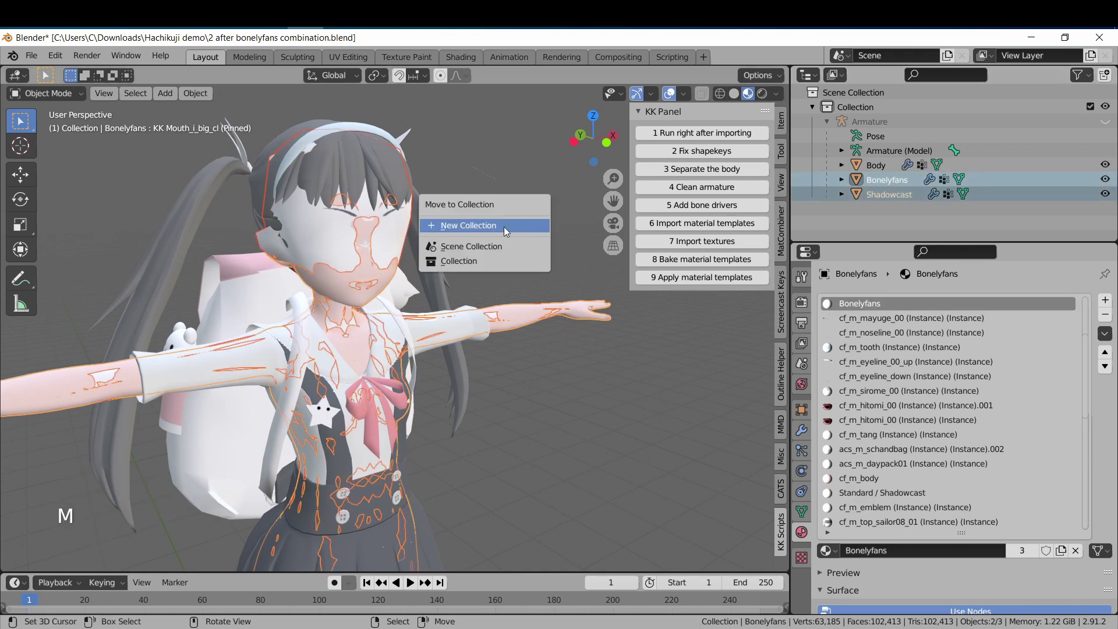
{"action": "left_click", "coordinate": [504, 225]}
{"action": "type", "text": "Shad and bone"}
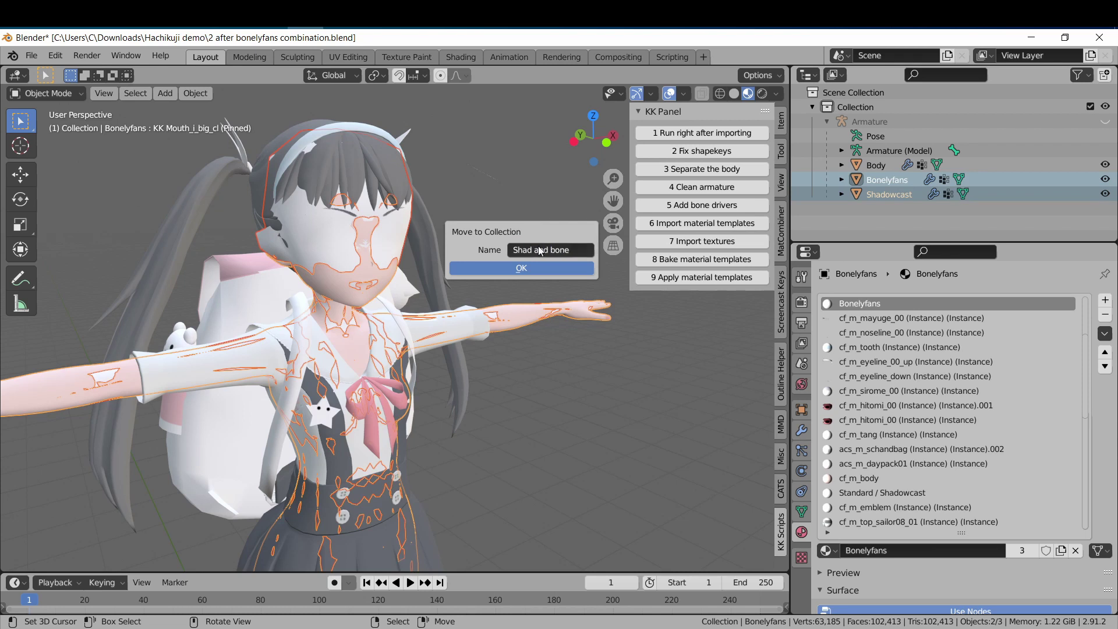
{"action": "left_click", "coordinate": [544, 264]}
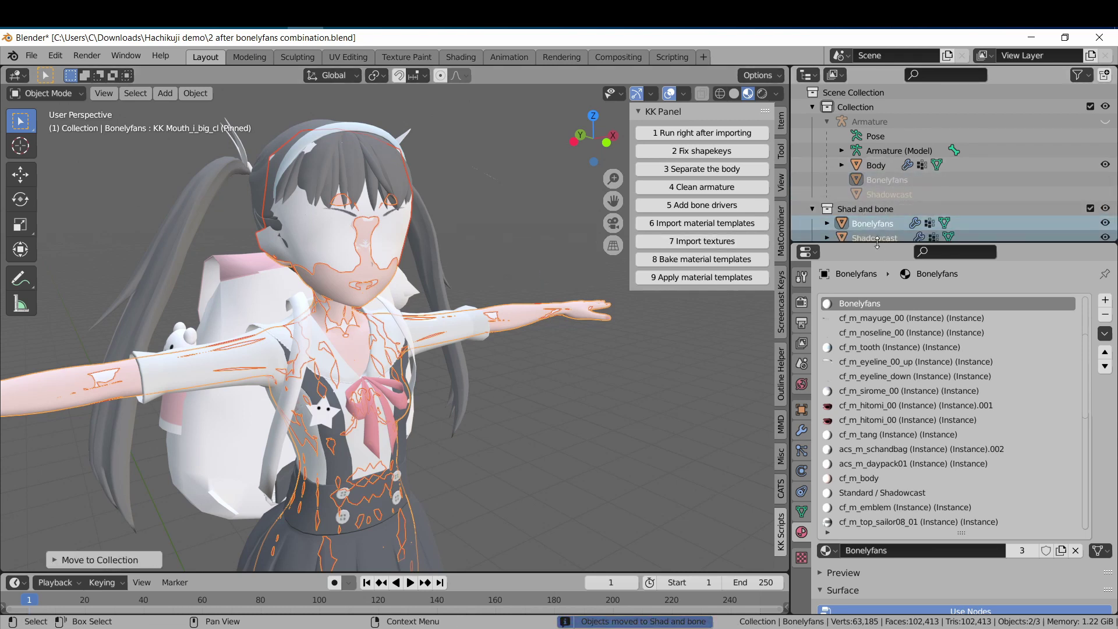
Exclude the Shad and bone collection from the view layer.
{"action": "left_click_drag", "start_coordinate": [883, 242], "coordinate": [883, 273]}
{"action": "left_click", "coordinate": [888, 208]}
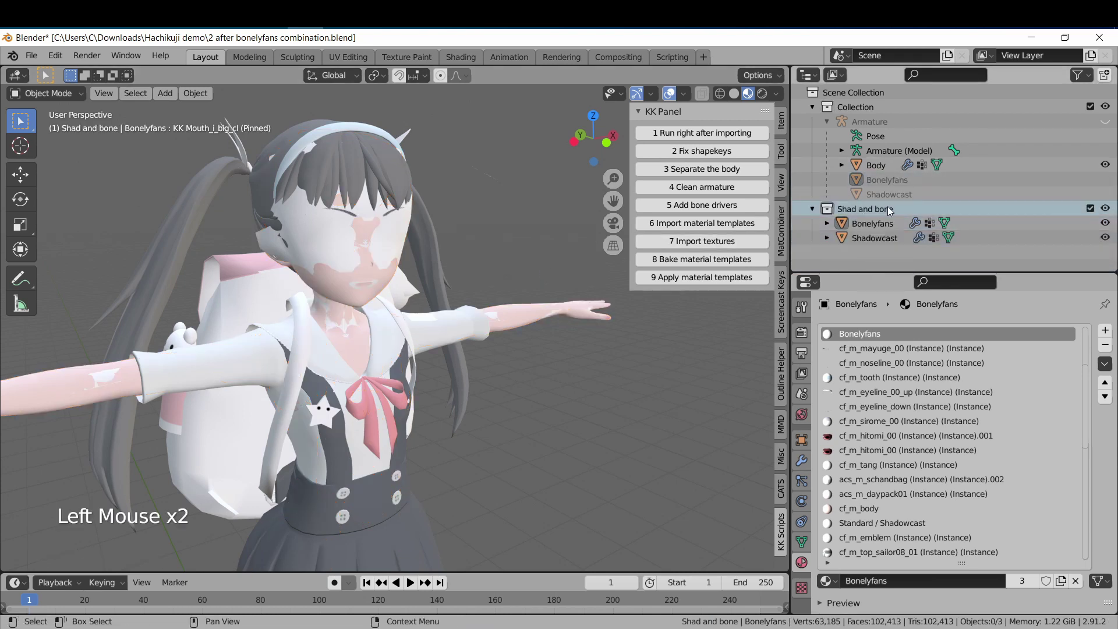
{"action": "left_click", "coordinate": [1091, 209]}
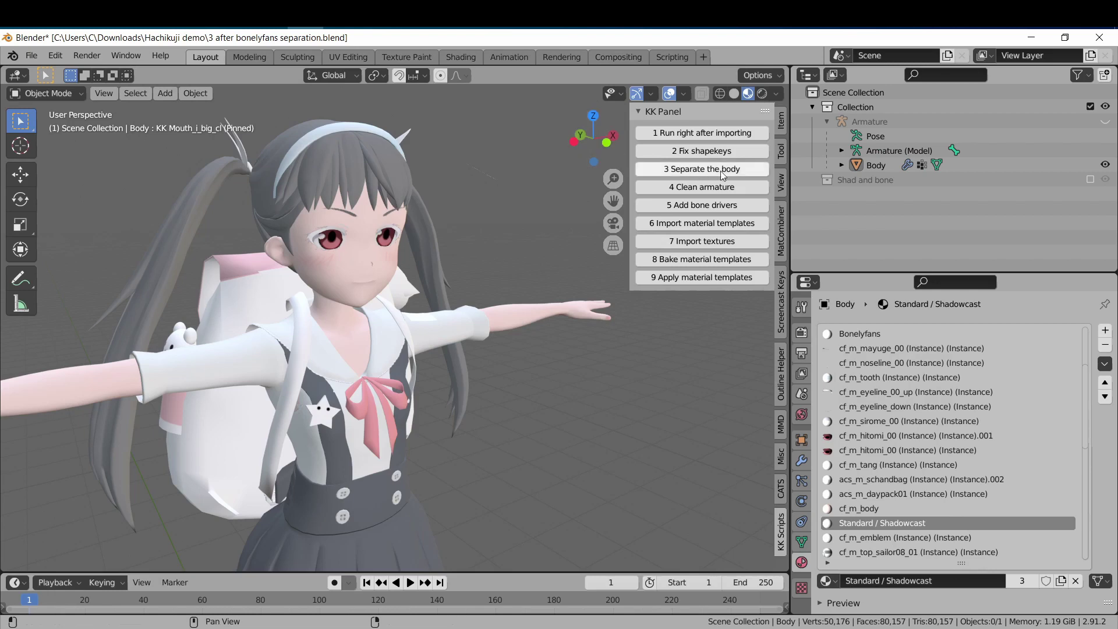
Separate the character into Body and Clothes objects and select Clothes.
{"action": "left_click", "coordinate": [753, 169]}
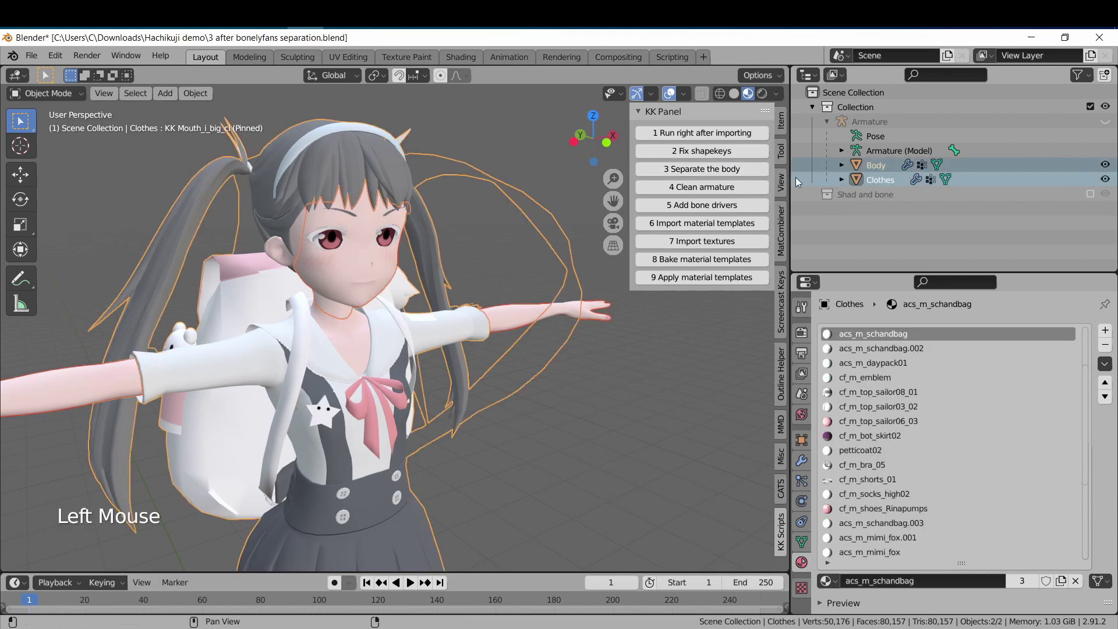
{"action": "left_click", "coordinate": [879, 169]}
{"action": "left_click", "coordinate": [889, 179]}
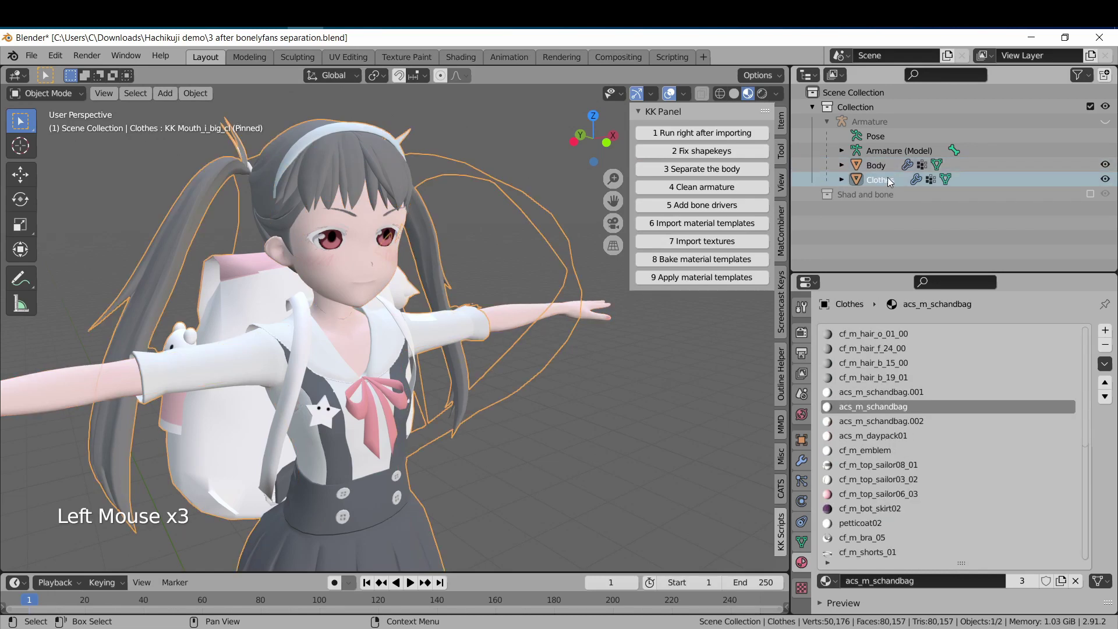
{"action": "left_click", "coordinate": [244, 140]}
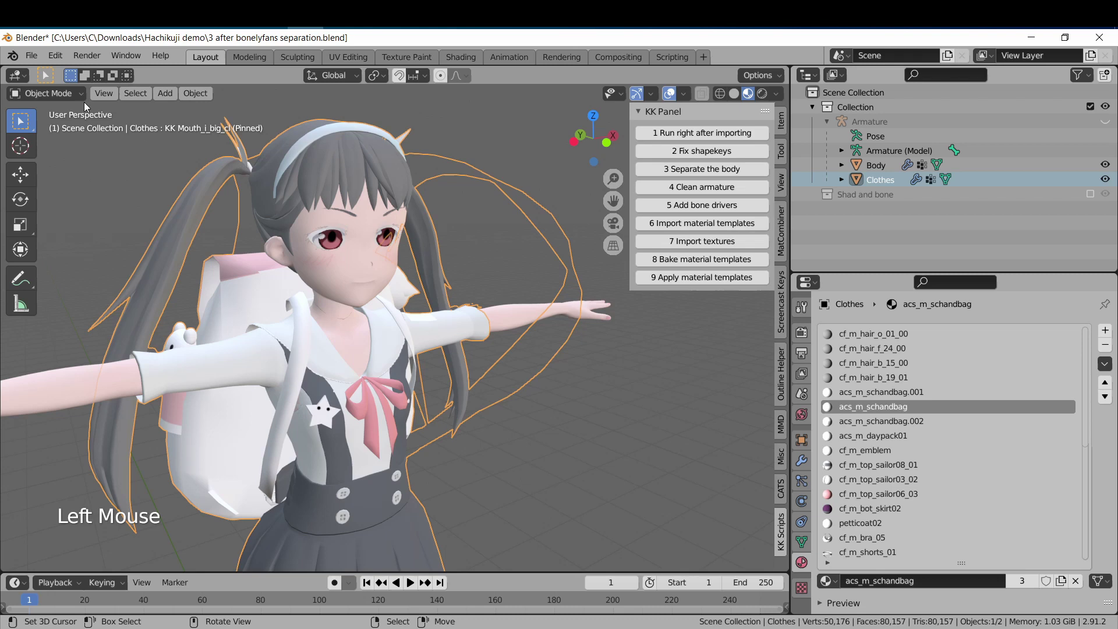
Enter Edit Mode on Clothes and select the cf_m_hair_o_01_00 material's vertices.
{"action": "left_click", "coordinate": [81, 100]}
{"action": "left_click", "coordinate": [73, 124]}
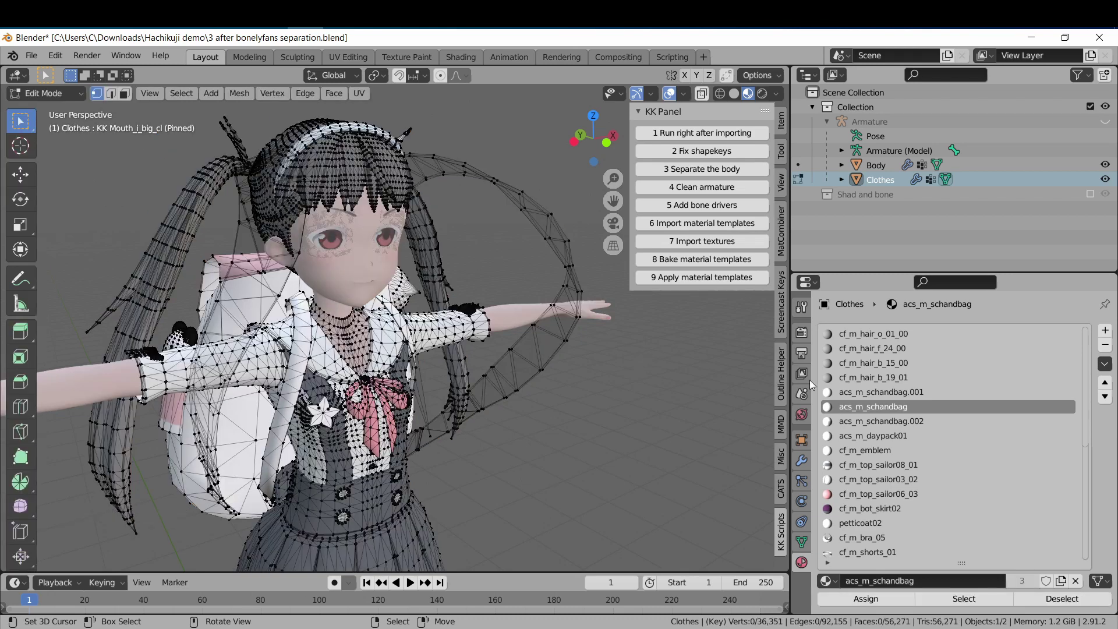
{"action": "scroll", "coordinate": [940, 387], "scroll_direction": "up", "scroll_amount": 2}
{"action": "left_click", "coordinate": [897, 335]}
{"action": "left_click_drag", "start_coordinate": [961, 561], "coordinate": [961, 518]}
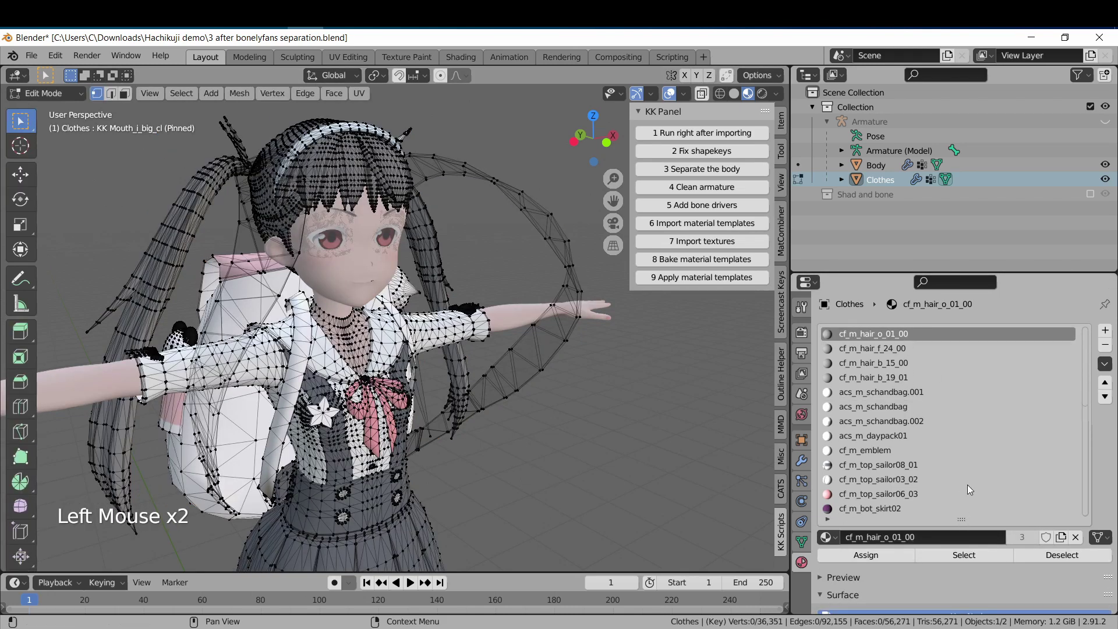
{"action": "left_click", "coordinate": [964, 555]}
Add the cf_m_hair_f_24_00, cf_m_hair_b_15_00 and cf_m_hair_b_19_01 vertices to the selection.
{"action": "left_click", "coordinate": [931, 349]}
{"action": "left_click", "coordinate": [963, 555]}
{"action": "left_click", "coordinate": [928, 363]}
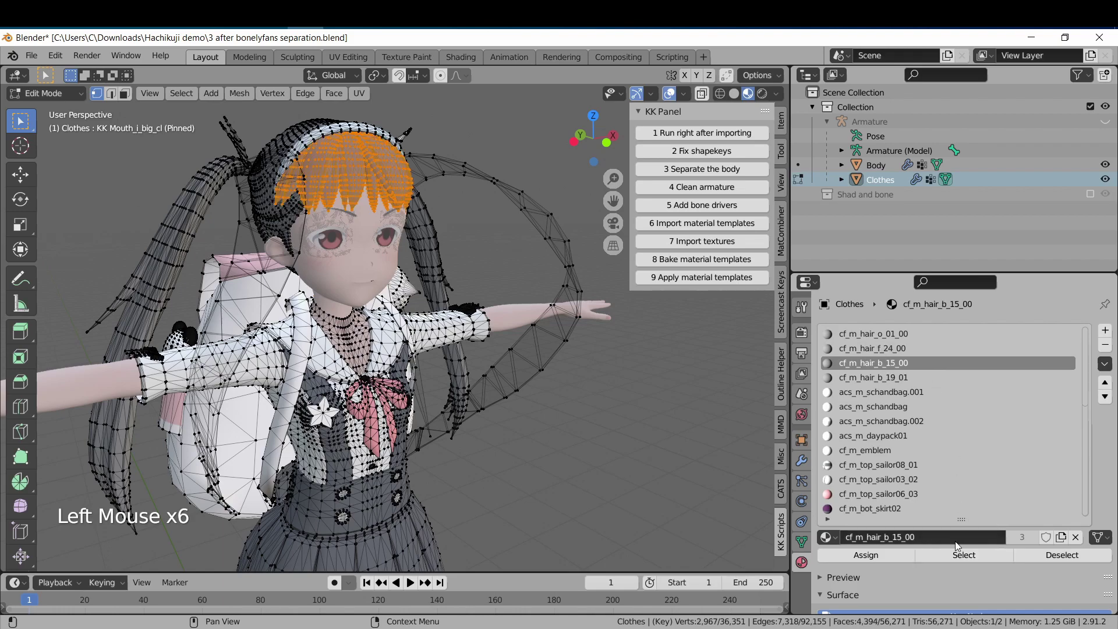
{"action": "left_click", "coordinate": [964, 555]}
{"action": "left_click", "coordinate": [928, 378]}
{"action": "left_click", "coordinate": [964, 555]}
Frame the selected hair and separate it into its own object.
{"action": "middle_click_drag", "start_coordinate": [221, 326], "coordinate": [314, 191]}
{"action": "key", "text": "KP_Decimal"}
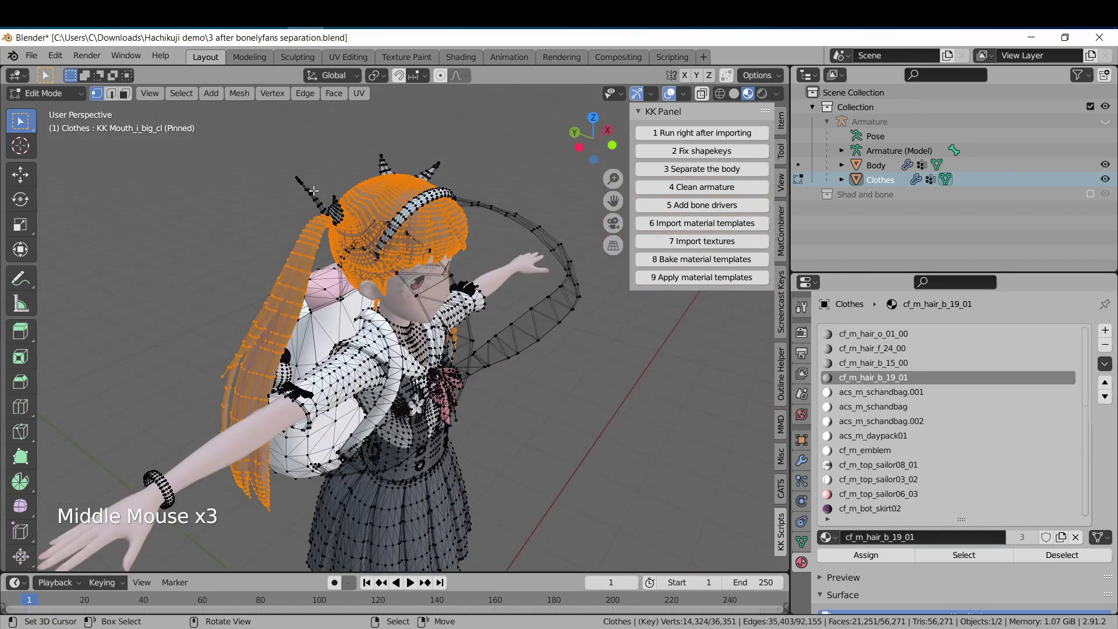
{"action": "middle_click_drag", "start_coordinate": [406, 161], "coordinate": [411, 309]}
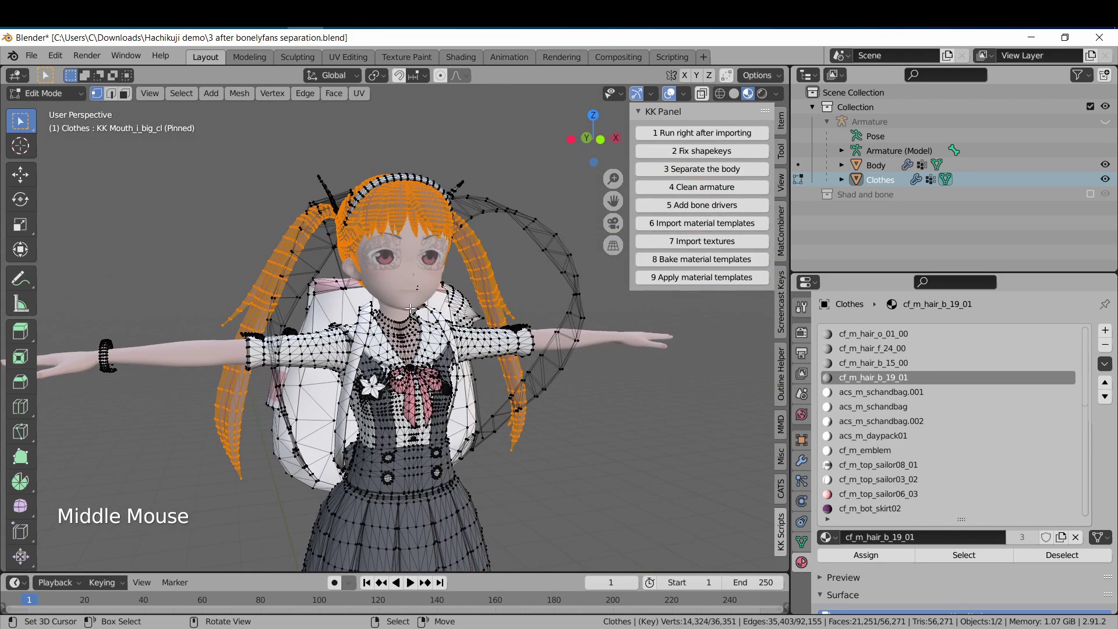
{"action": "key", "text": "p"}
{"action": "left_click", "coordinate": [518, 299]}
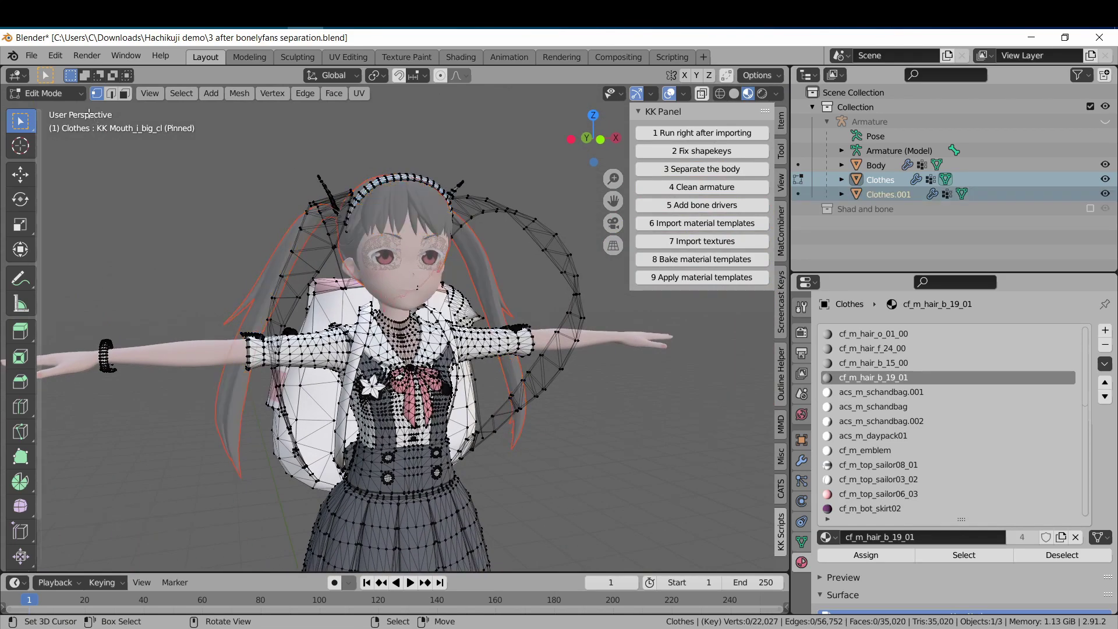
Return to Object Mode and rename Clothes.001 to Hair.
{"action": "left_click", "coordinate": [74, 96]}
{"action": "left_click", "coordinate": [71, 106]}
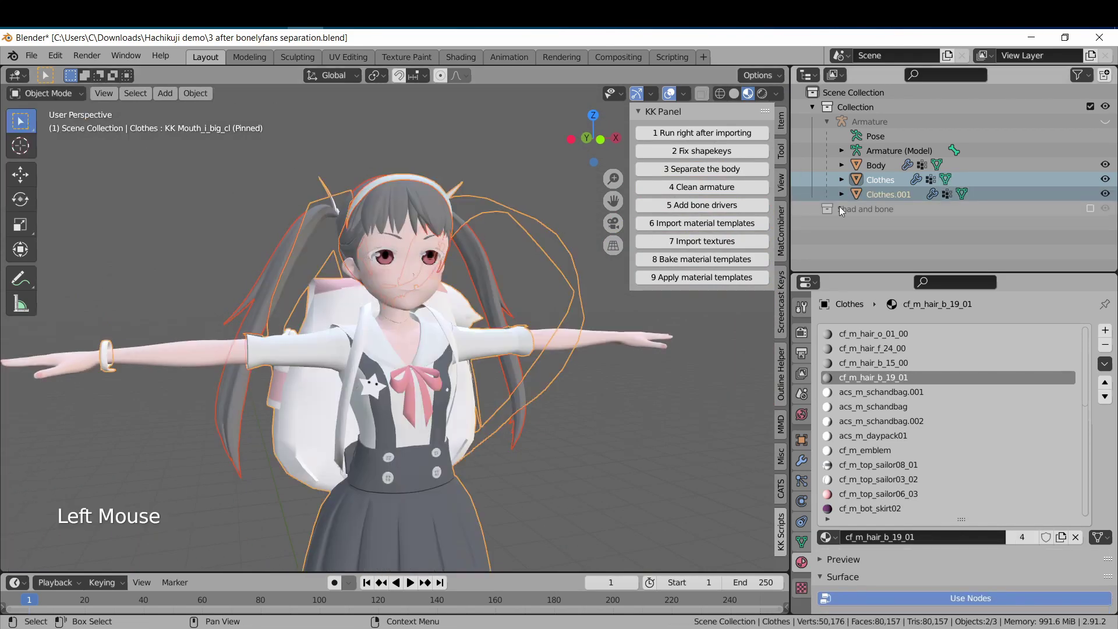
{"action": "double_click", "coordinate": [886, 194]}
{"action": "type", "text": "Hair"}
{"action": "key", "text": "Return"}
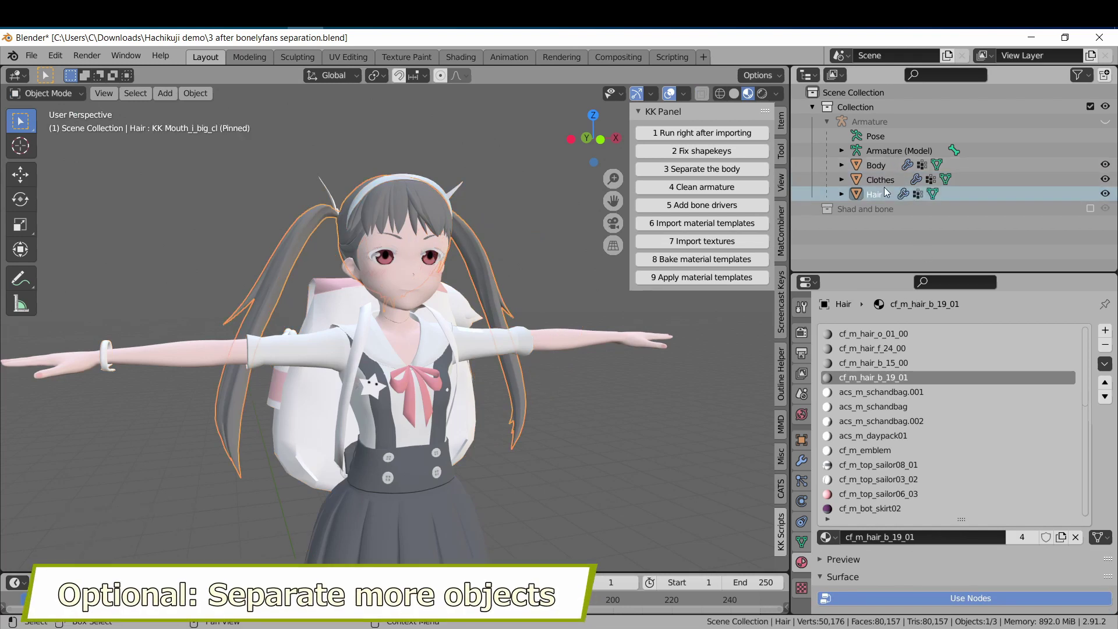
Select the cf_m_bra_05 and cf_m_shorts_01 vertices in Clothes and separate them into a new object.
{"action": "left_click", "coordinate": [886, 180]}
{"action": "key", "text": "Tab"}
{"action": "scroll", "coordinate": [927, 429], "scroll_direction": "down", "scroll_amount": 8}
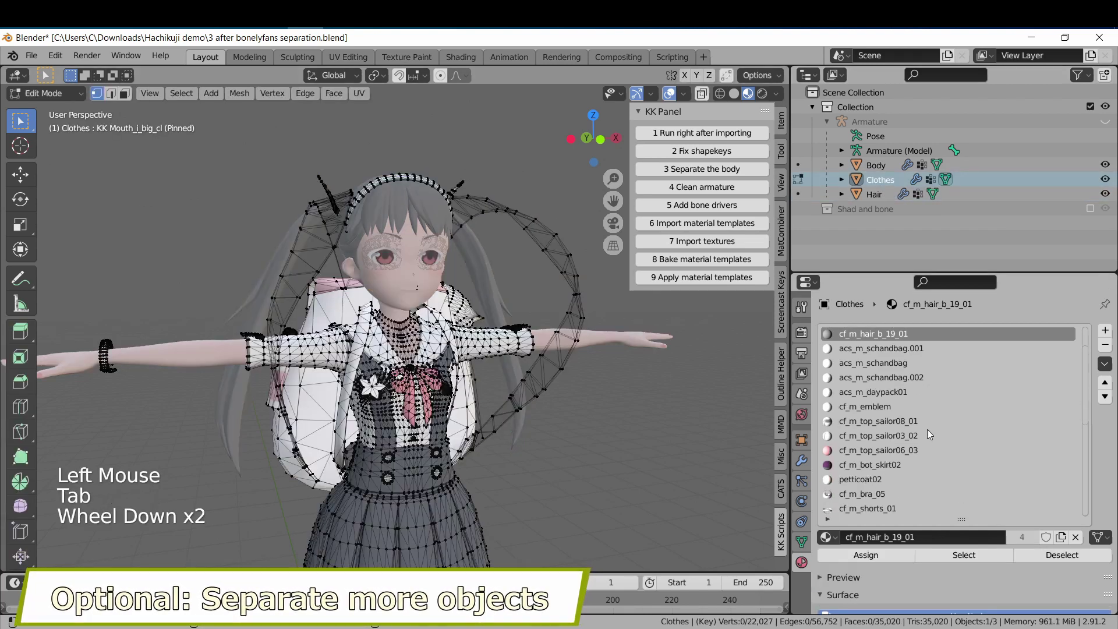
{"action": "left_click", "coordinate": [903, 392]}
{"action": "left_click", "coordinate": [955, 547]}
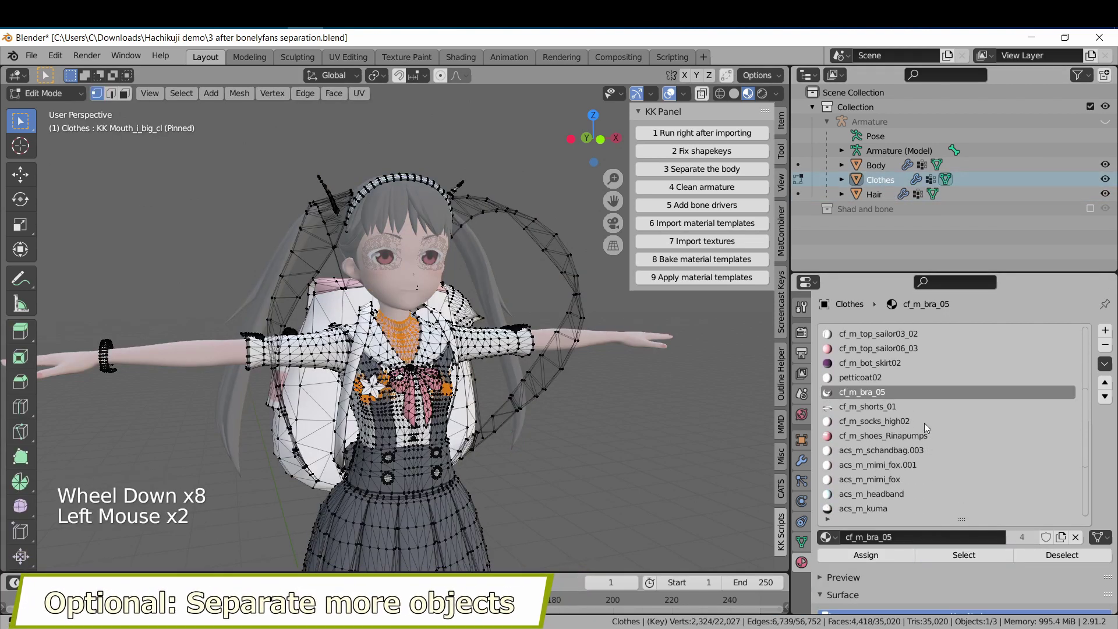
{"action": "left_click", "coordinate": [916, 407]}
{"action": "left_click", "coordinate": [956, 552]}
{"action": "key", "text": "p"}
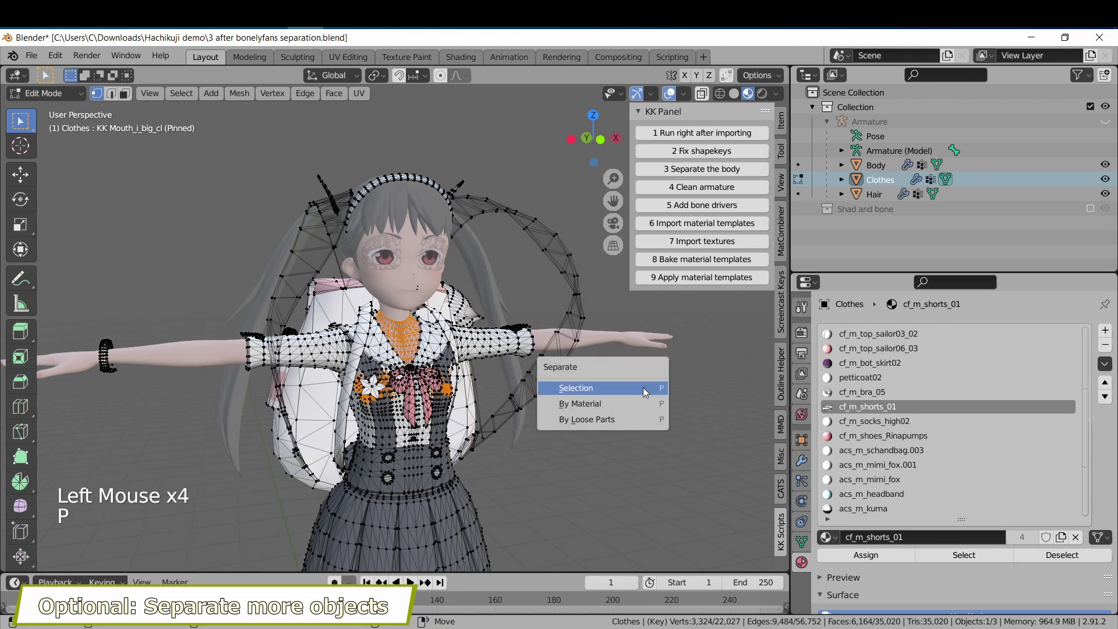
{"action": "left_click", "coordinate": [643, 386]}
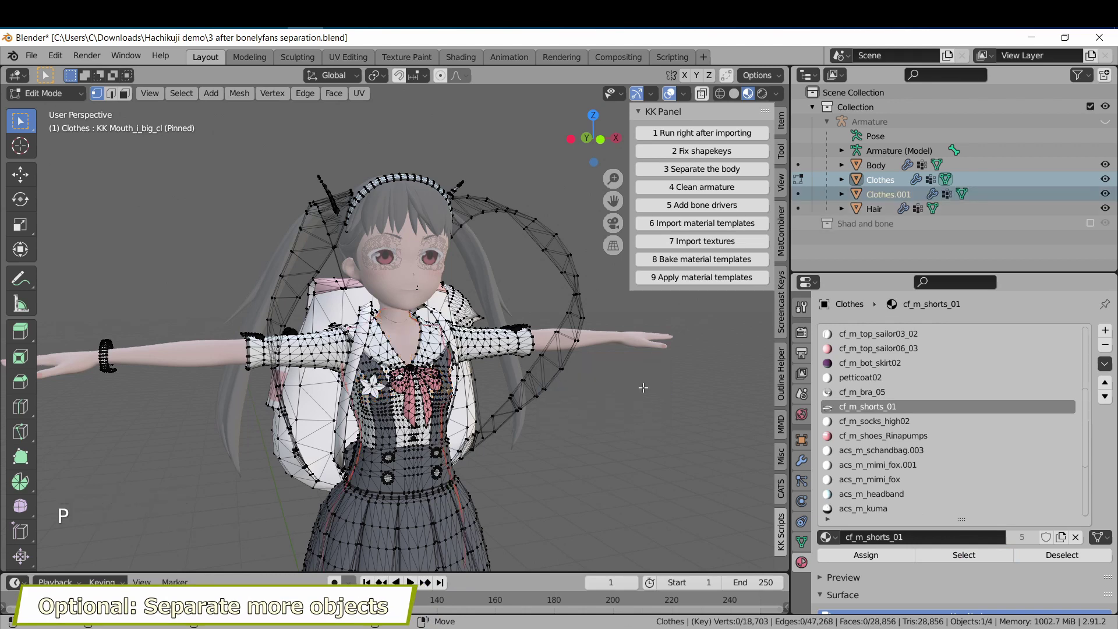
Return to Object Mode and rename Clothes.001 to Underwear.
{"action": "key", "text": "Tab"}
{"action": "double_click", "coordinate": [887, 194]}
{"action": "type", "text": "Underwear"}
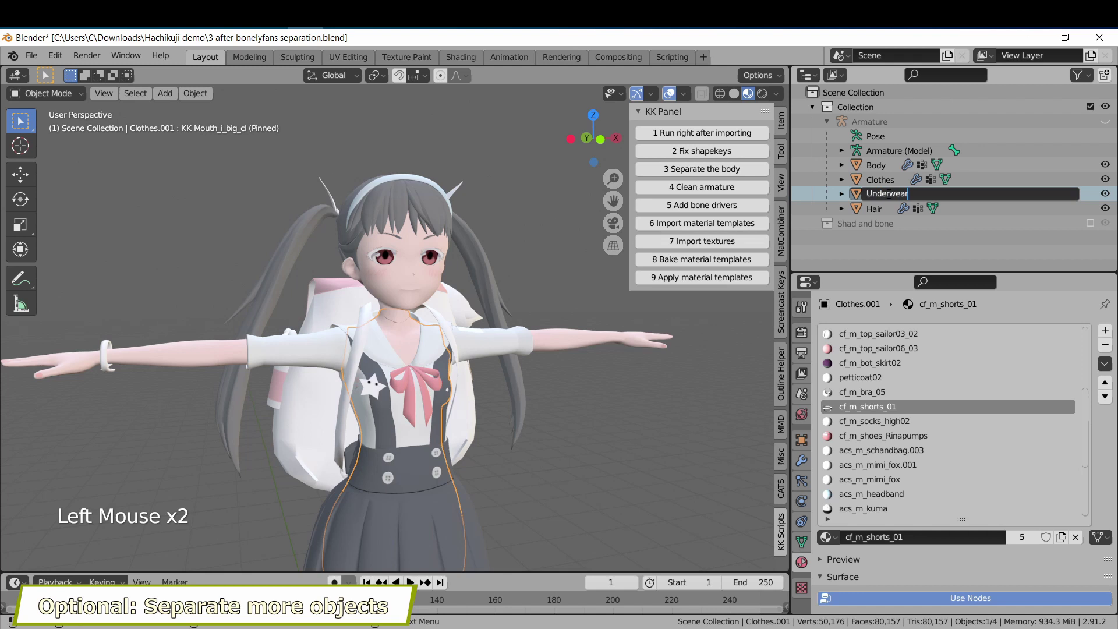
{"action": "key", "text": "Return"}
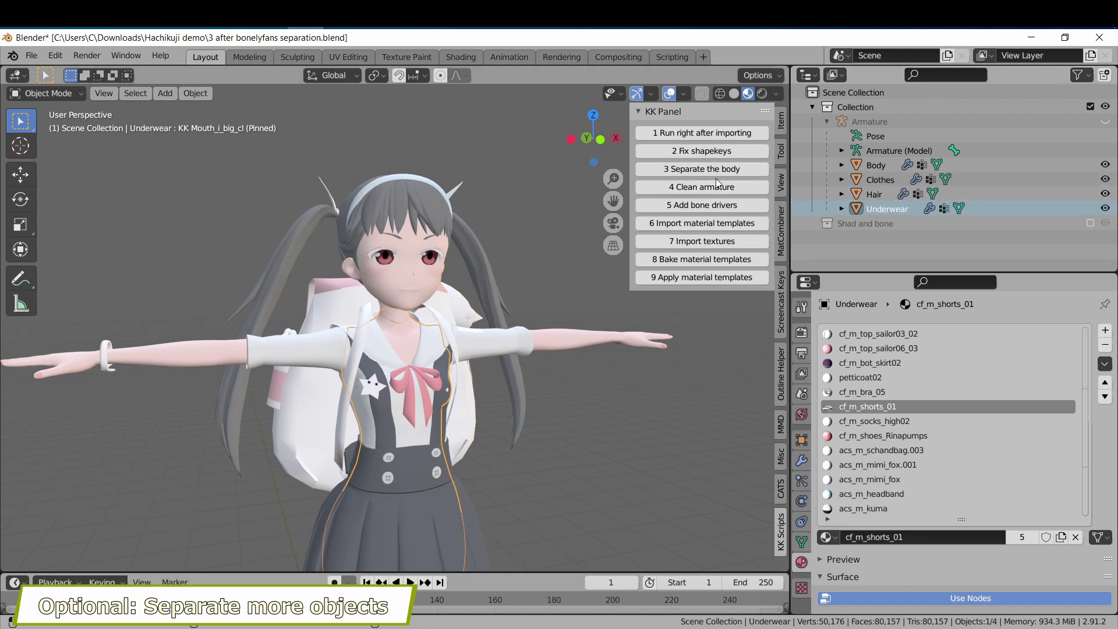
{"action": "left_click", "coordinate": [876, 165]}
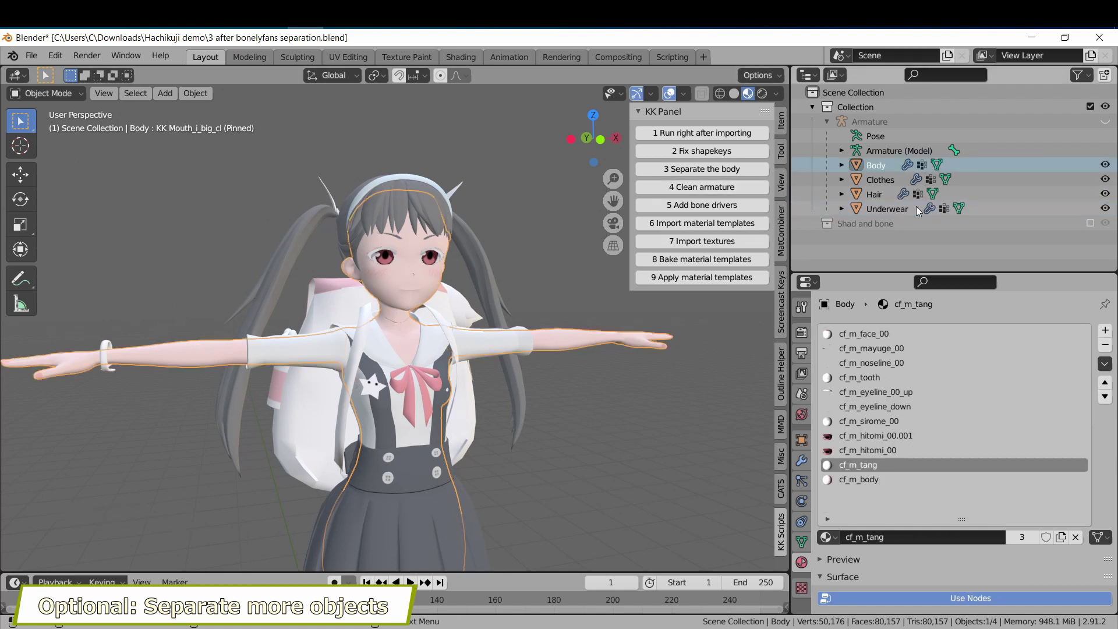
Run KK Panel's Clean armature and Add bone drivers, then launch SB3UtilityGUI from SB3UGS_v20.6.6.
{"action": "left_click", "coordinate": [754, 185]}
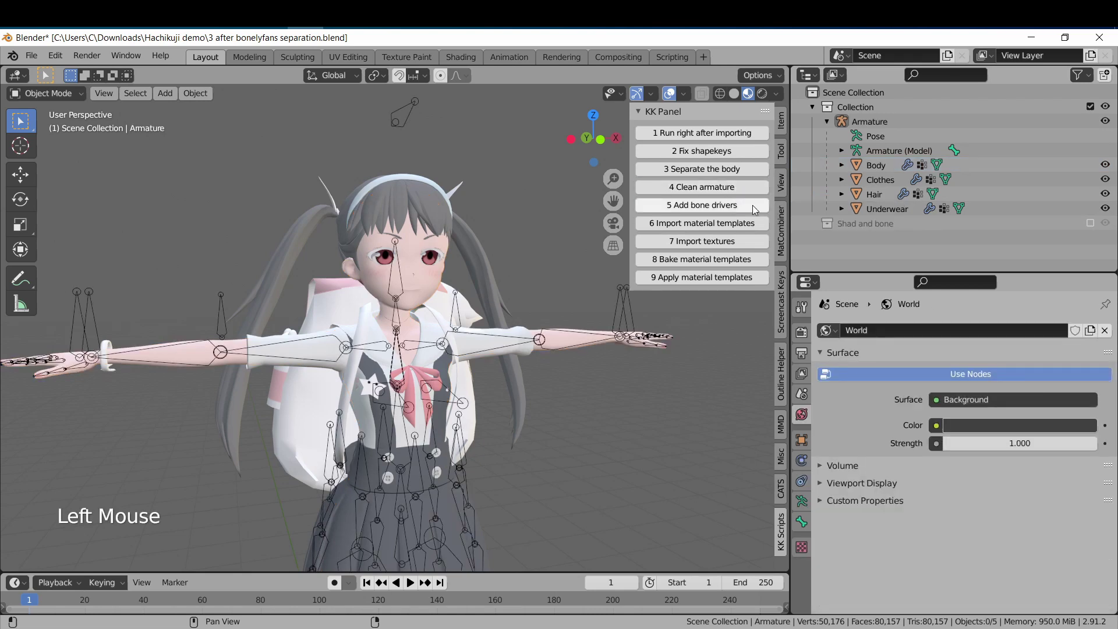
{"action": "left_click", "coordinate": [752, 206]}
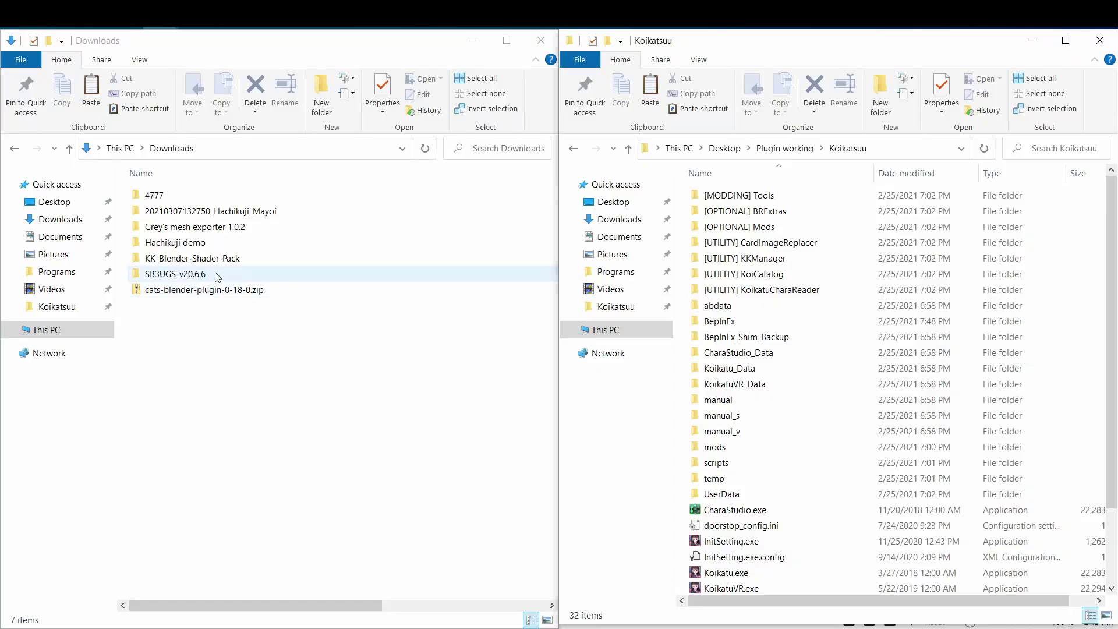
{"action": "double_click", "coordinate": [216, 274]}
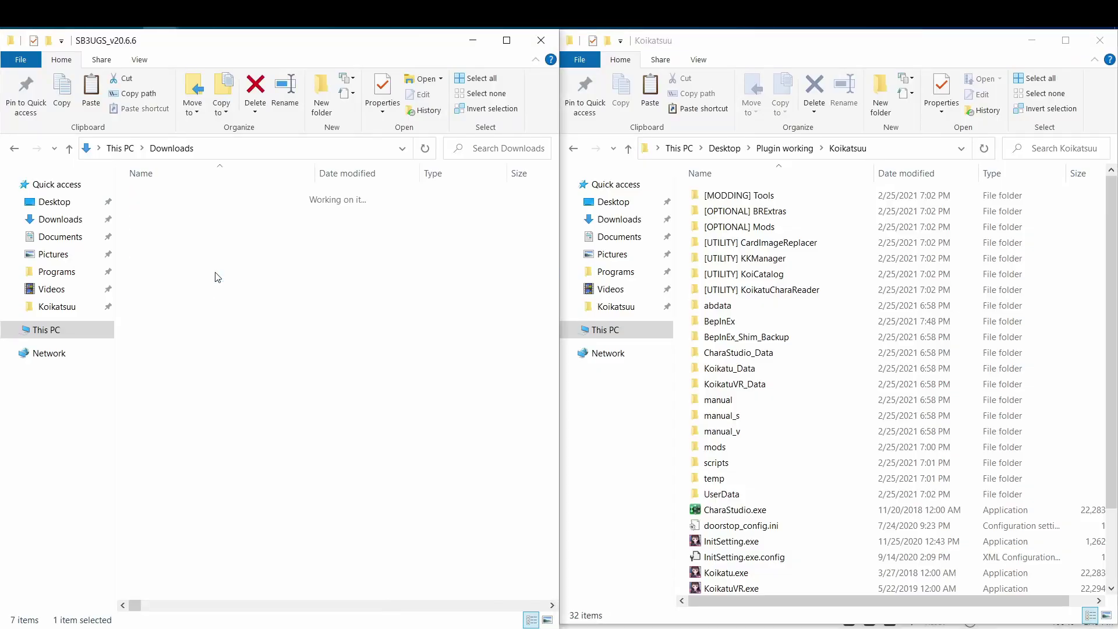
{"action": "scroll", "coordinate": [232, 481], "scroll_direction": "down", "scroll_amount": 7}
{"action": "double_click", "coordinate": [232, 482]}
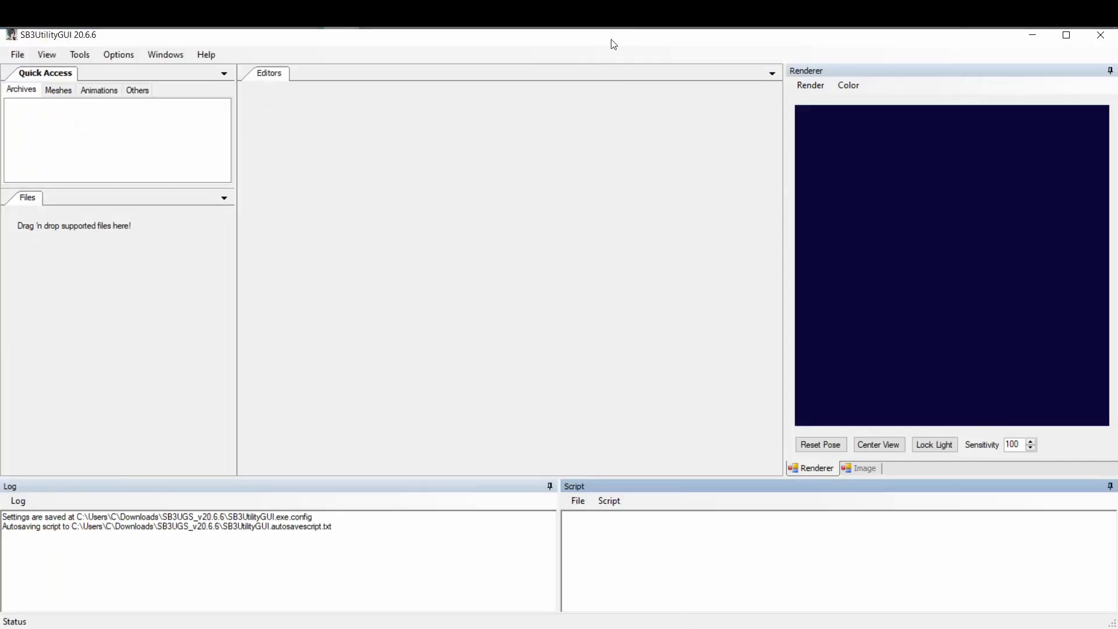
Snap SB3UtilityGUI to the left half and load bo_head_00.unity3d from abdata\chara into it.
{"action": "left_click_drag", "start_coordinate": [614, 44], "coordinate": [2, 227]}
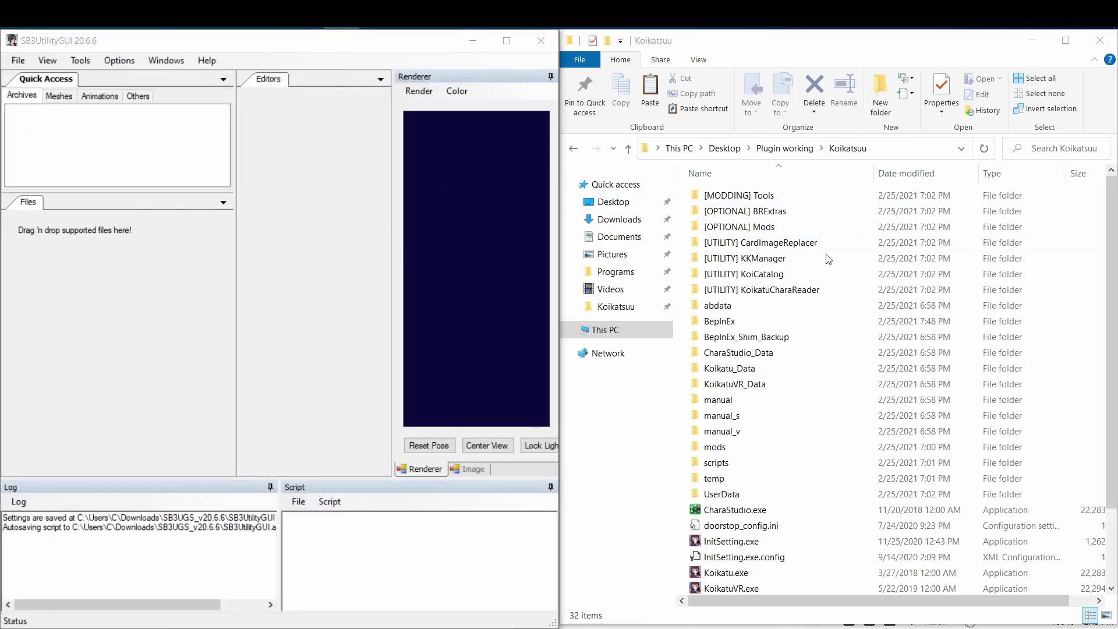
{"action": "double_click", "coordinate": [831, 309]}
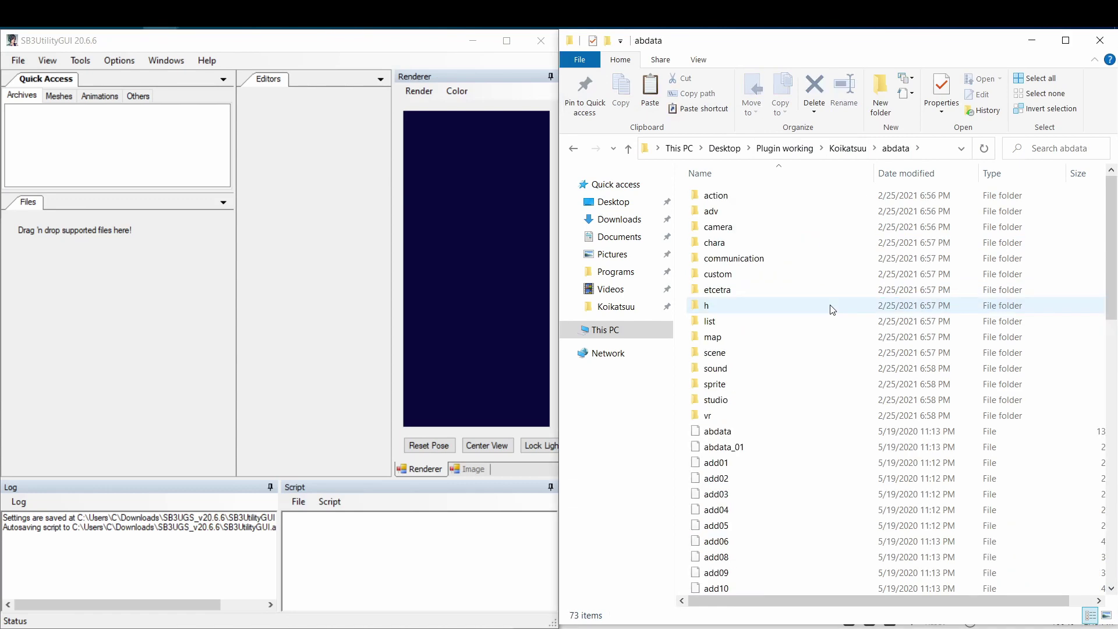
{"action": "left_click", "coordinate": [820, 245]}
{"action": "double_click", "coordinate": [819, 245]}
{"action": "left_click", "coordinate": [807, 316]}
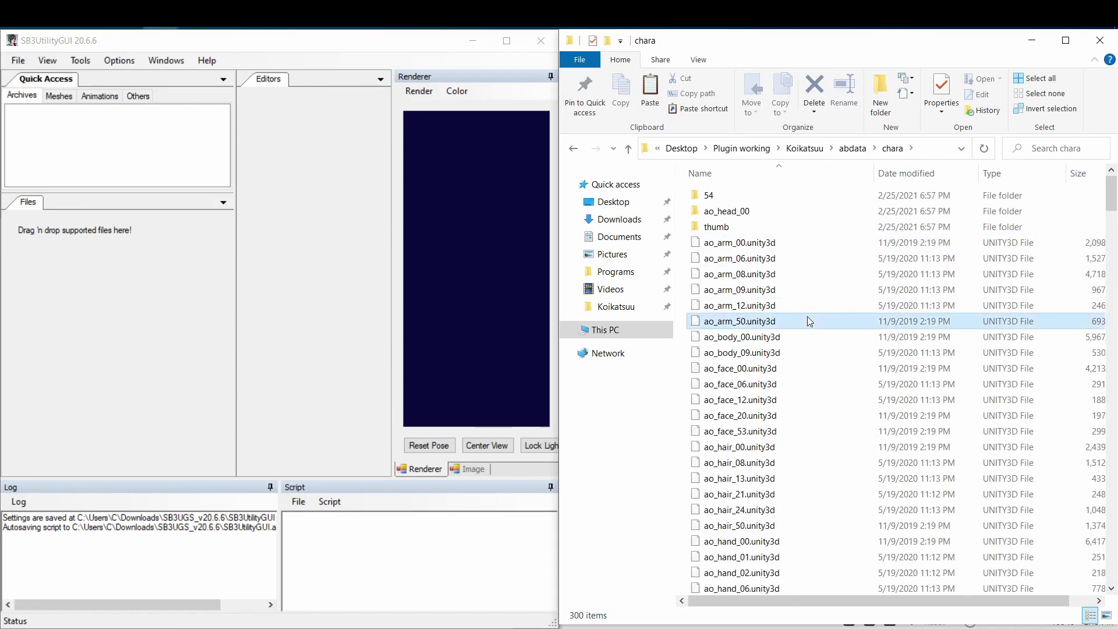
{"action": "key", "text": "b"}
{"action": "scroll", "coordinate": [808, 320], "scroll_direction": "down", "scroll_amount": 5}
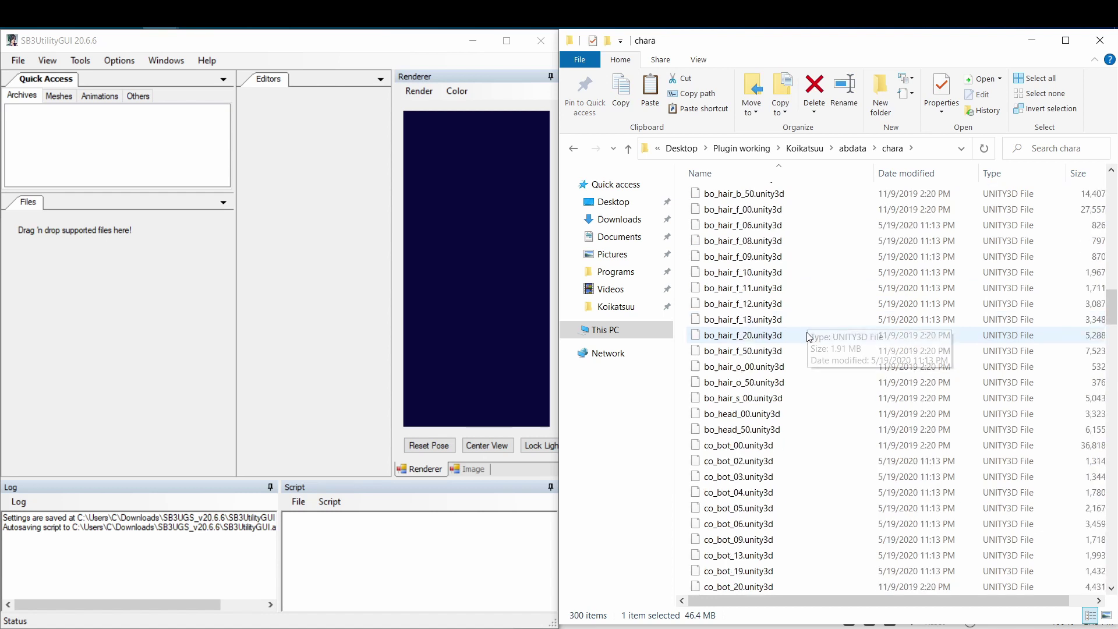
{"action": "left_click", "coordinate": [752, 317]}
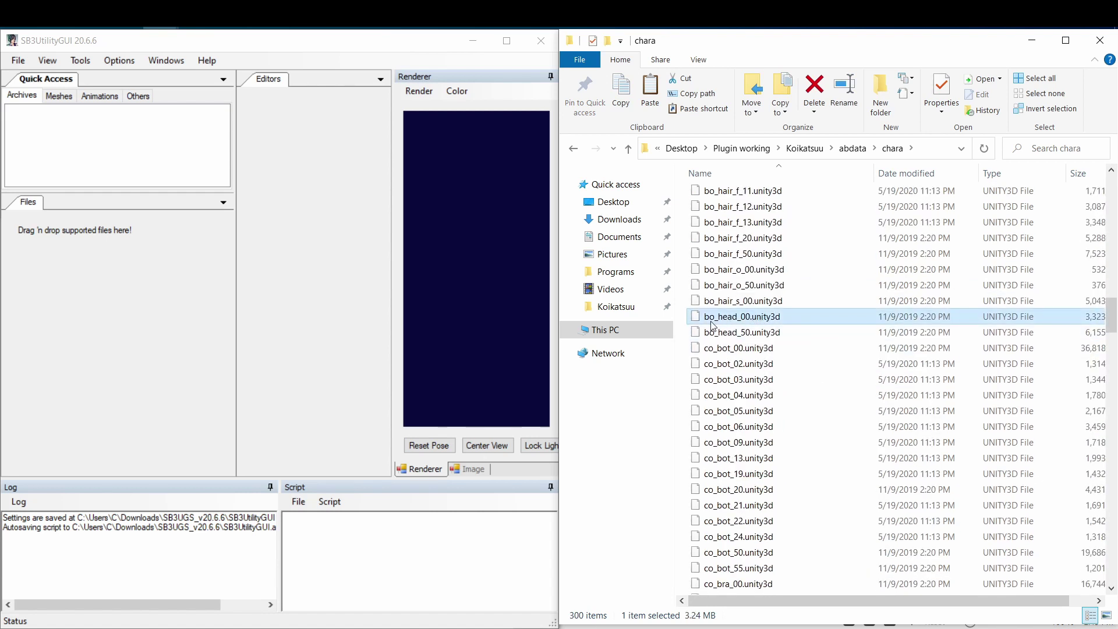
{"action": "left_click_drag", "start_coordinate": [505, 280], "coordinate": [345, 289]}
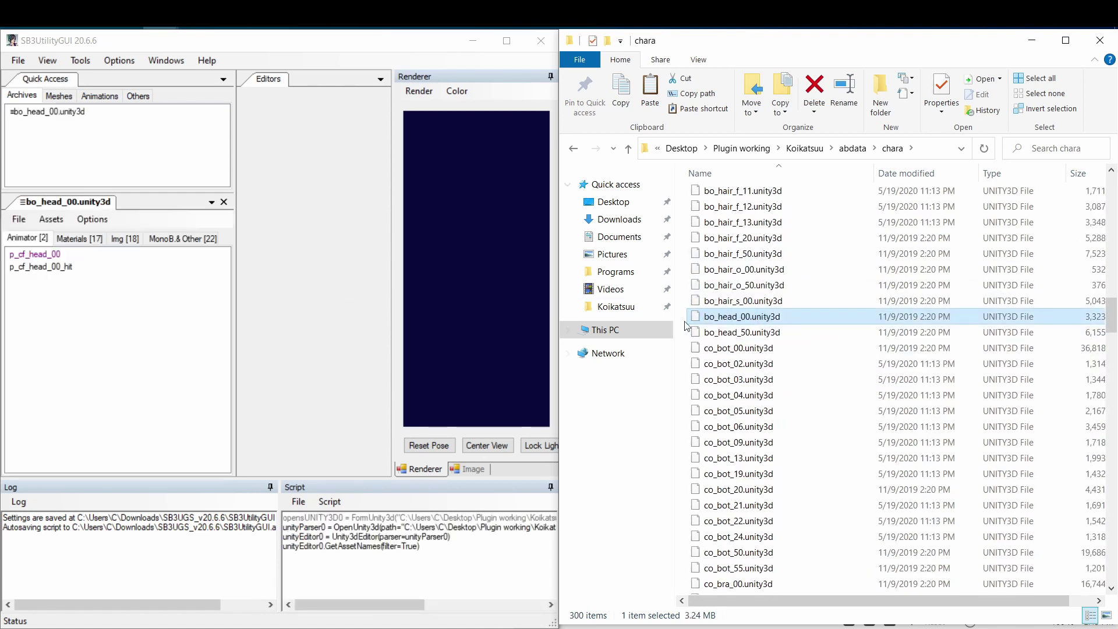
Load oo_base.unity3d from the same chara folder into SB3UtilityGUI.
{"action": "left_click", "coordinate": [807, 349]}
{"action": "key", "text": "o"}
{"action": "key", "text": "o"}
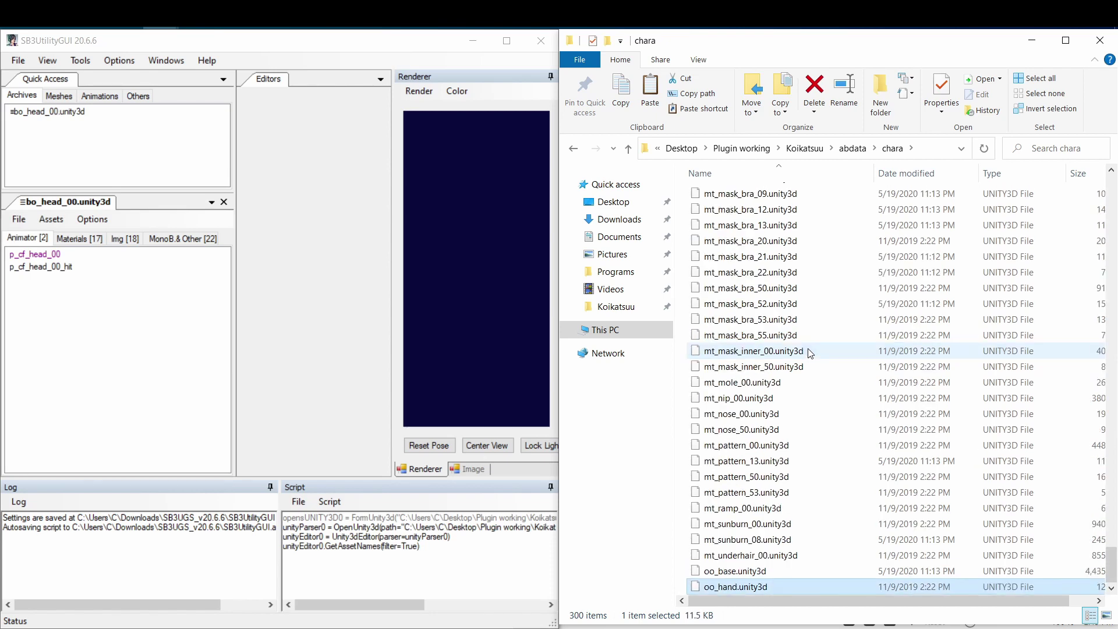
{"action": "left_click", "coordinate": [754, 573]}
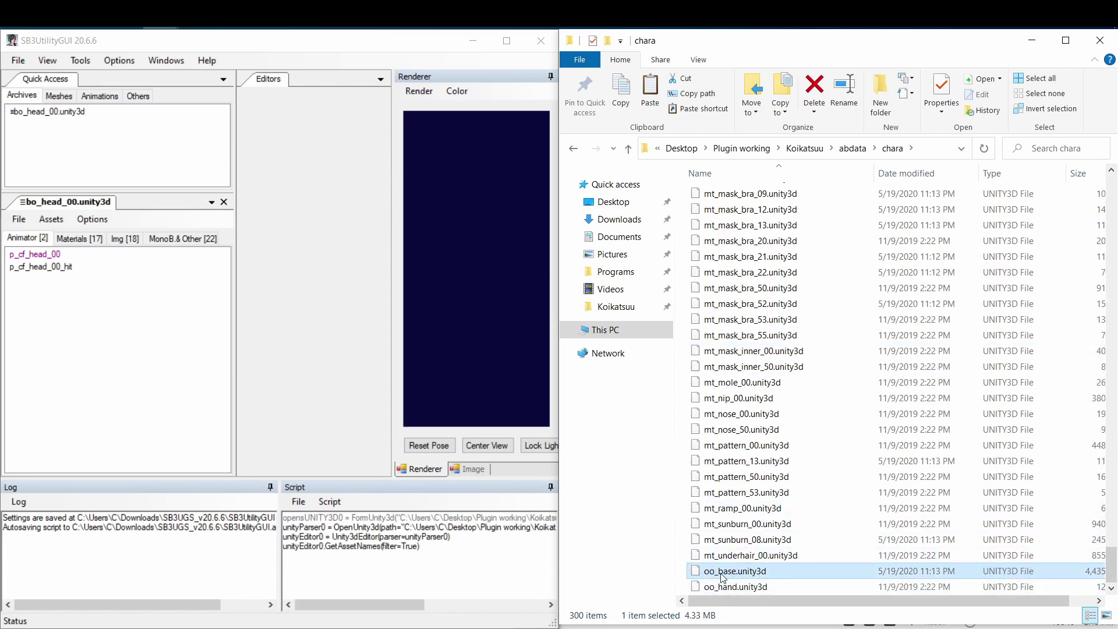
{"action": "left_click_drag", "start_coordinate": [722, 575], "coordinate": [306, 299]}
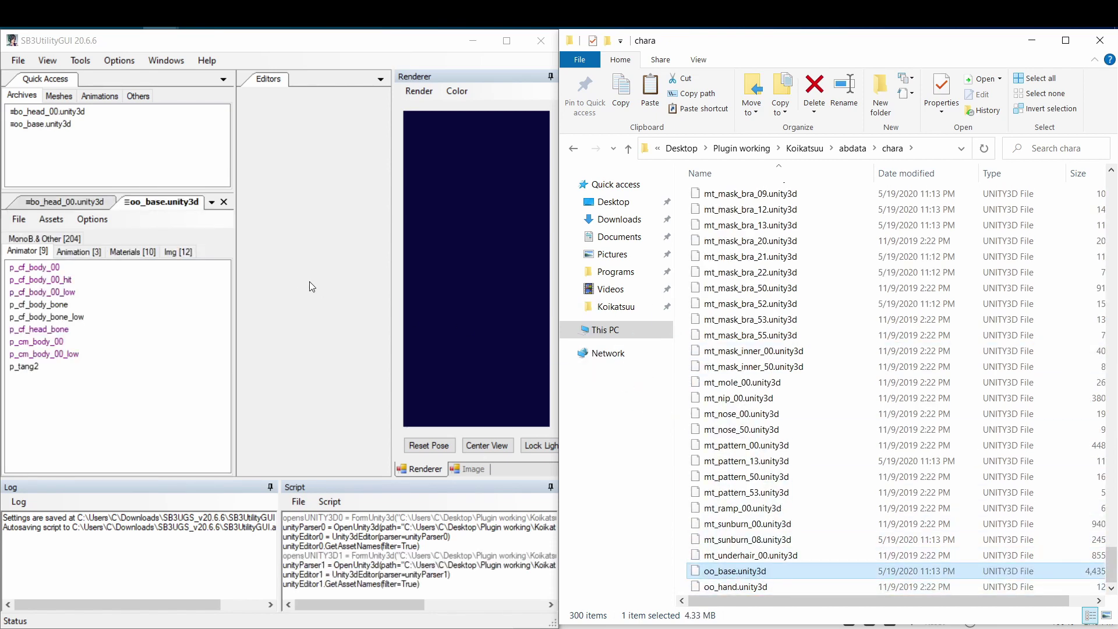
Export the cf_face_00_mc texture from the bo_head_00.unity3d archive's images.
{"action": "left_click", "coordinate": [61, 113]}
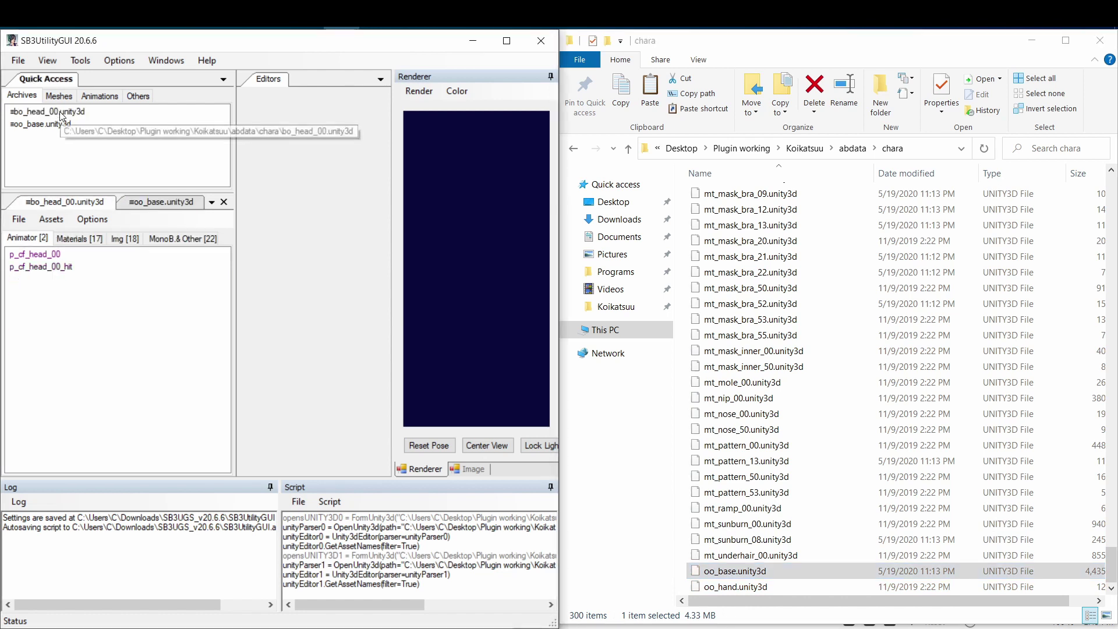
{"action": "left_click", "coordinate": [122, 239]}
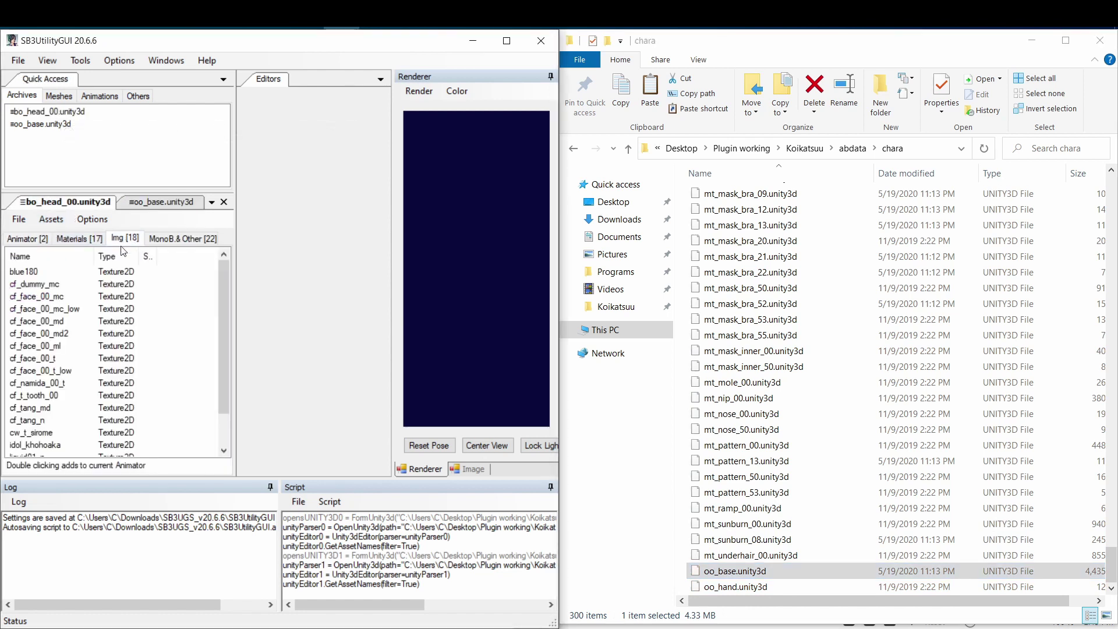
{"action": "left_click", "coordinate": [52, 298]}
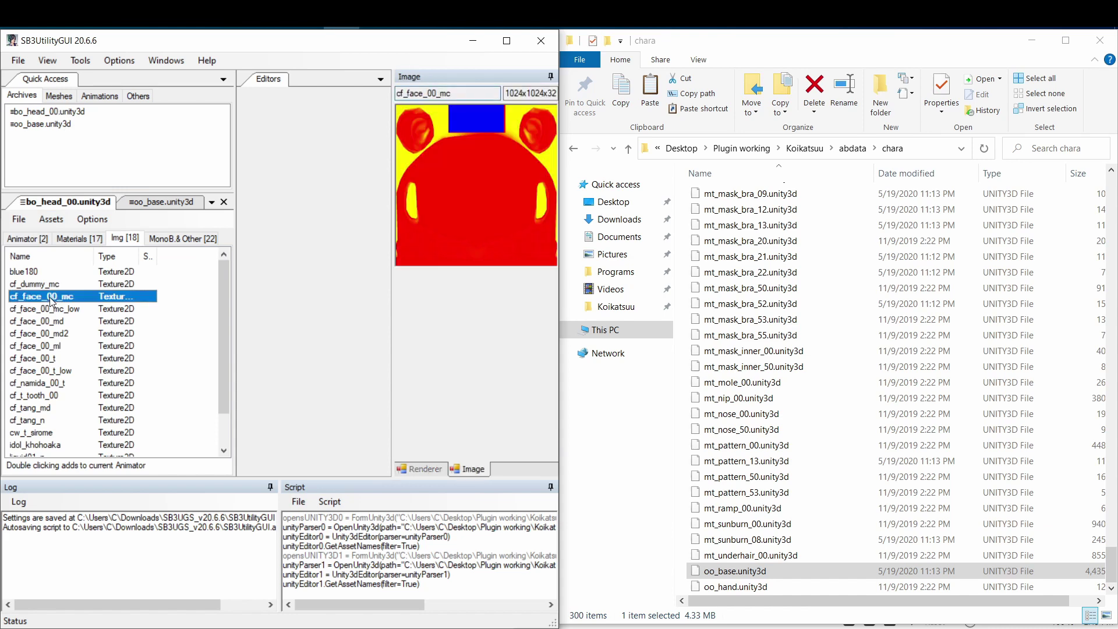
{"action": "left_click", "coordinate": [90, 220]}
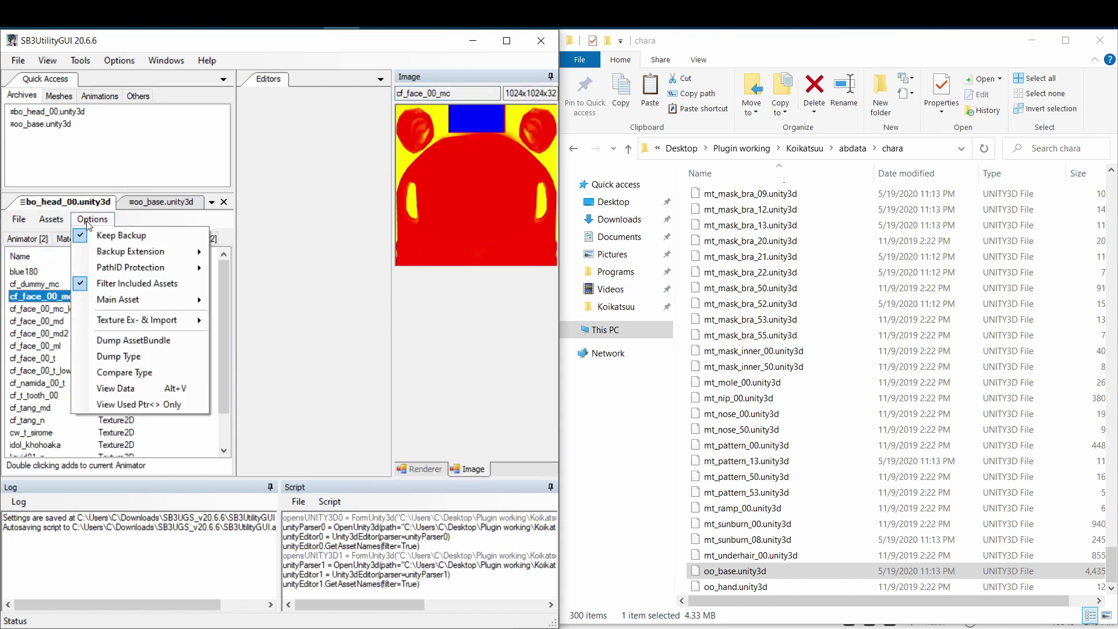
{"action": "mouse_move", "coordinate": [190, 320]}
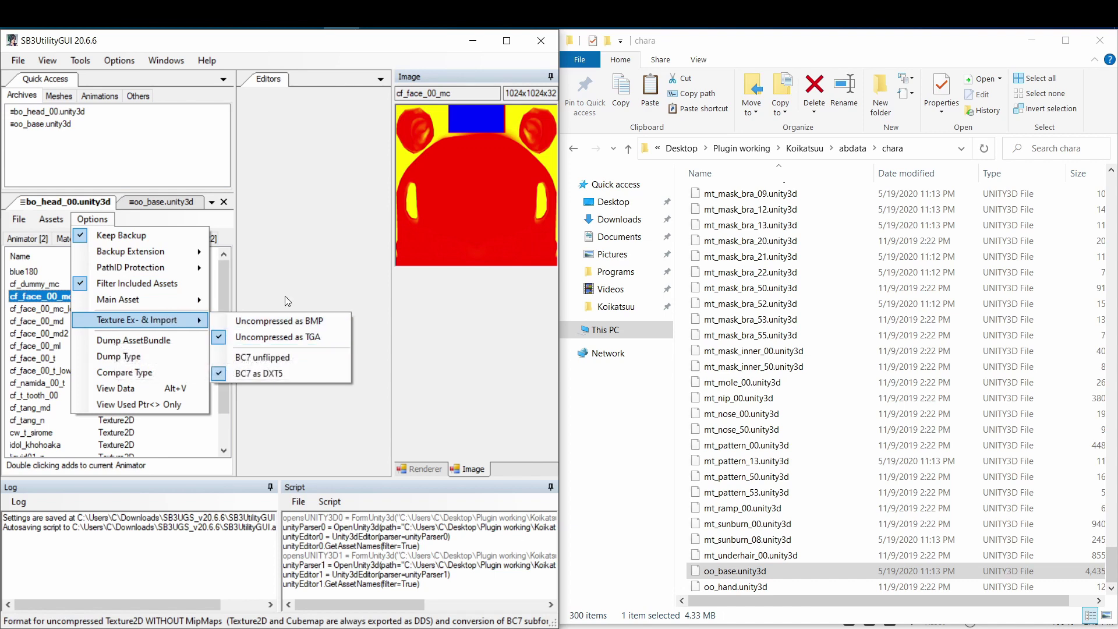
{"action": "mouse_move", "coordinate": [53, 224]}
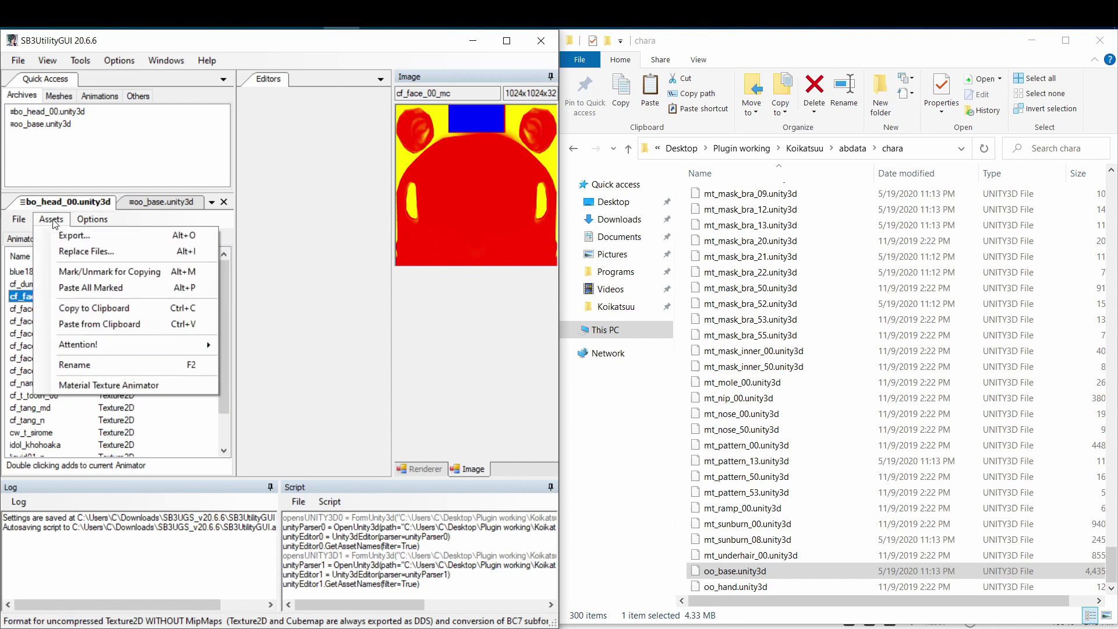
{"action": "left_click", "coordinate": [72, 236]}
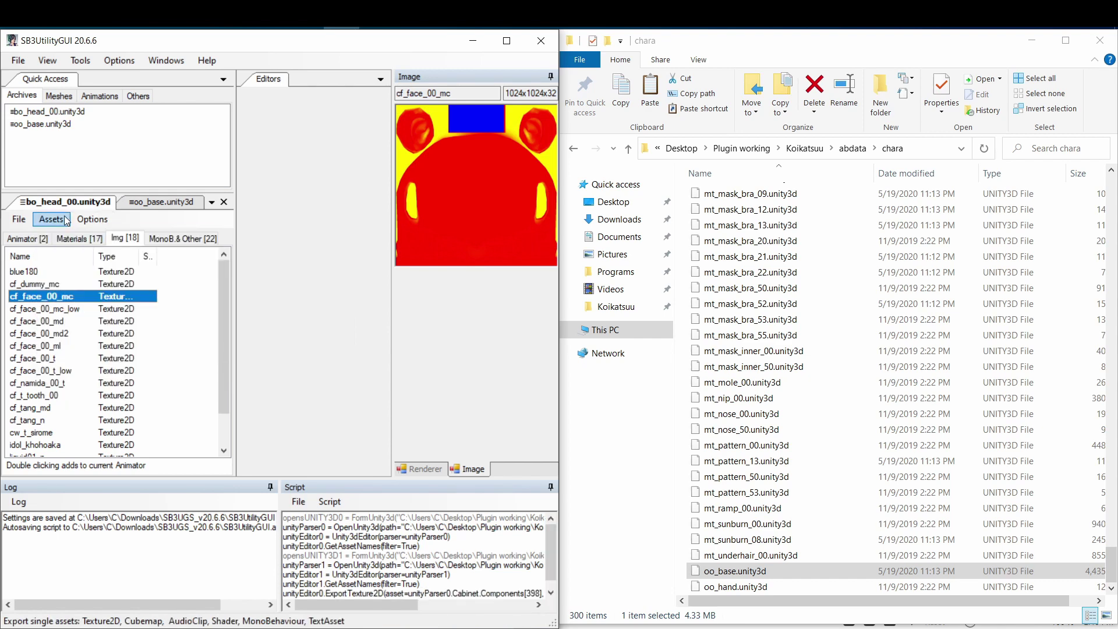
Select the cf_body_00_mc texture in oo_base.unity3d's images and start its export.
{"action": "left_click", "coordinate": [56, 125]}
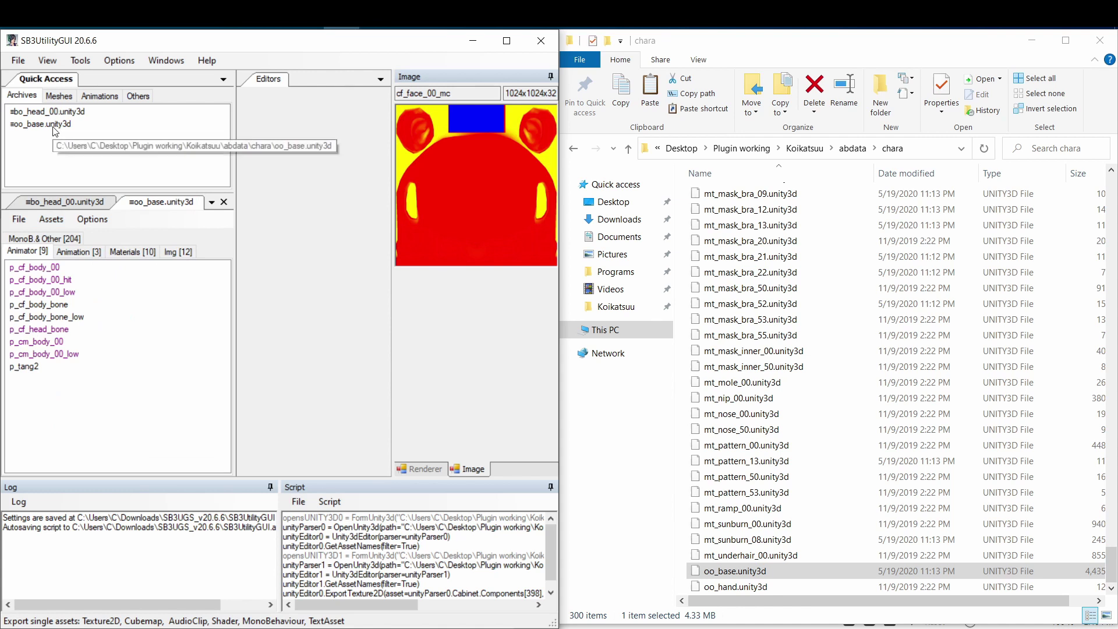
{"action": "left_click", "coordinate": [181, 254]}
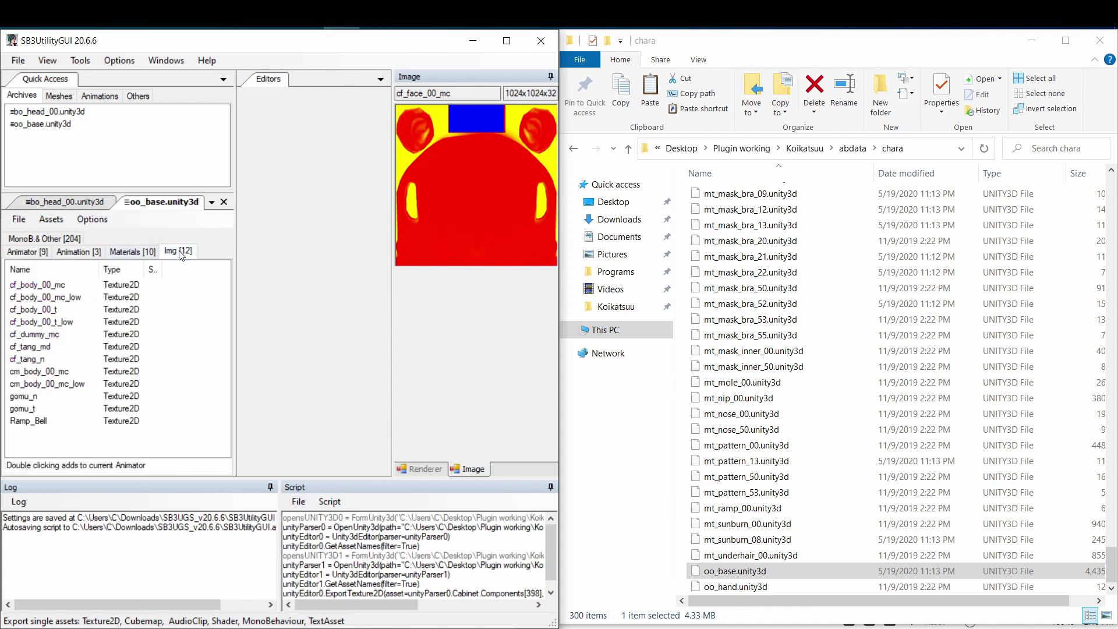
{"action": "left_click", "coordinate": [81, 288]}
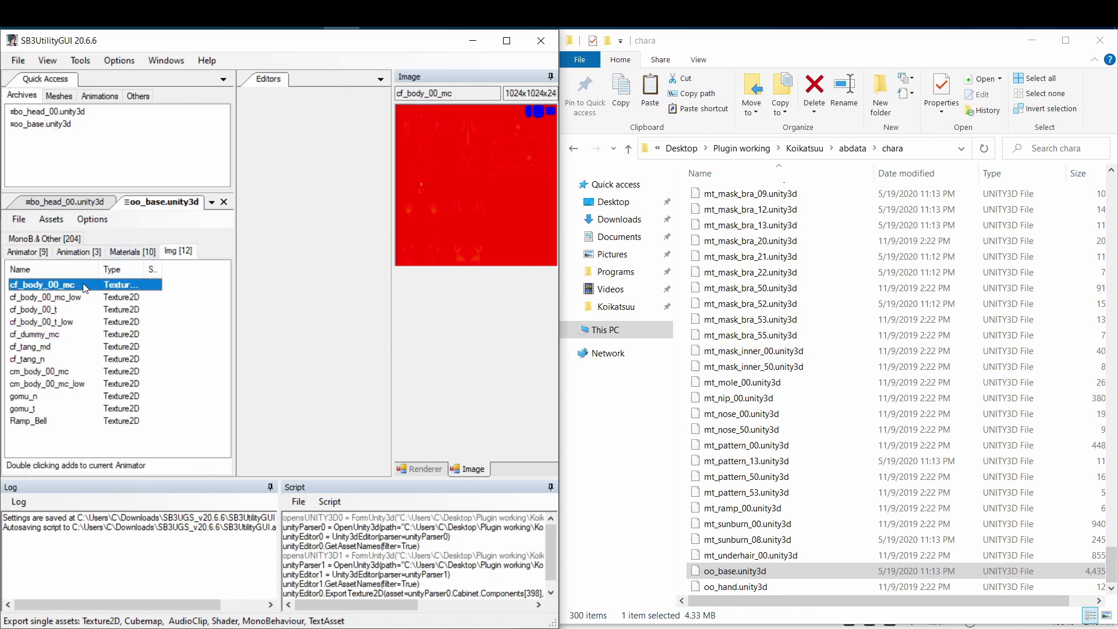
{"action": "left_click", "coordinate": [59, 220]}
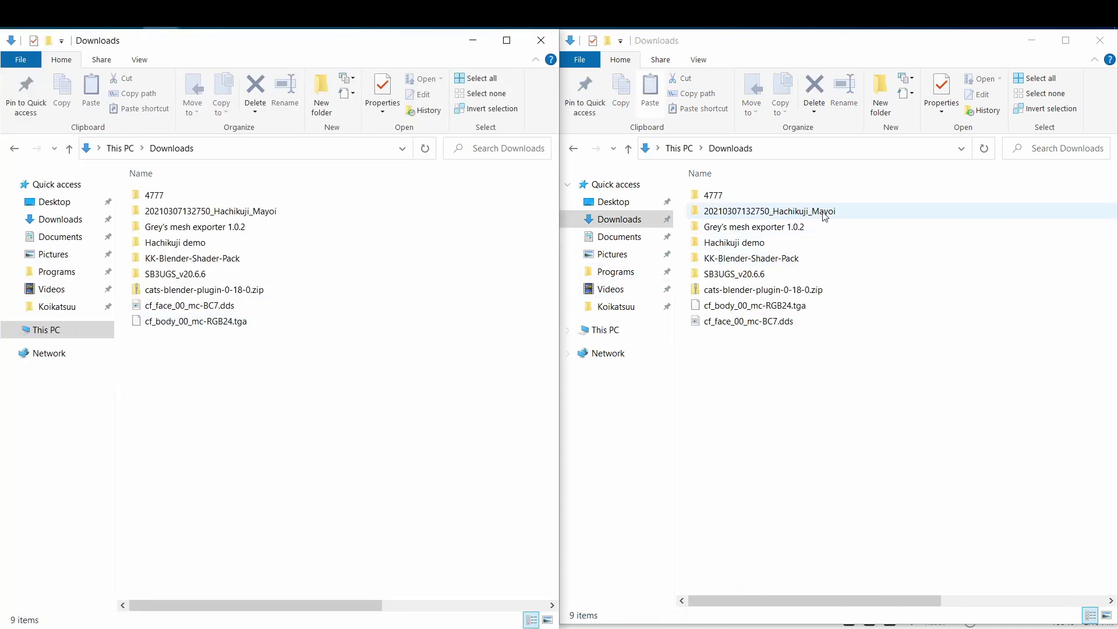
{"action": "left_click", "coordinate": [841, 216]}
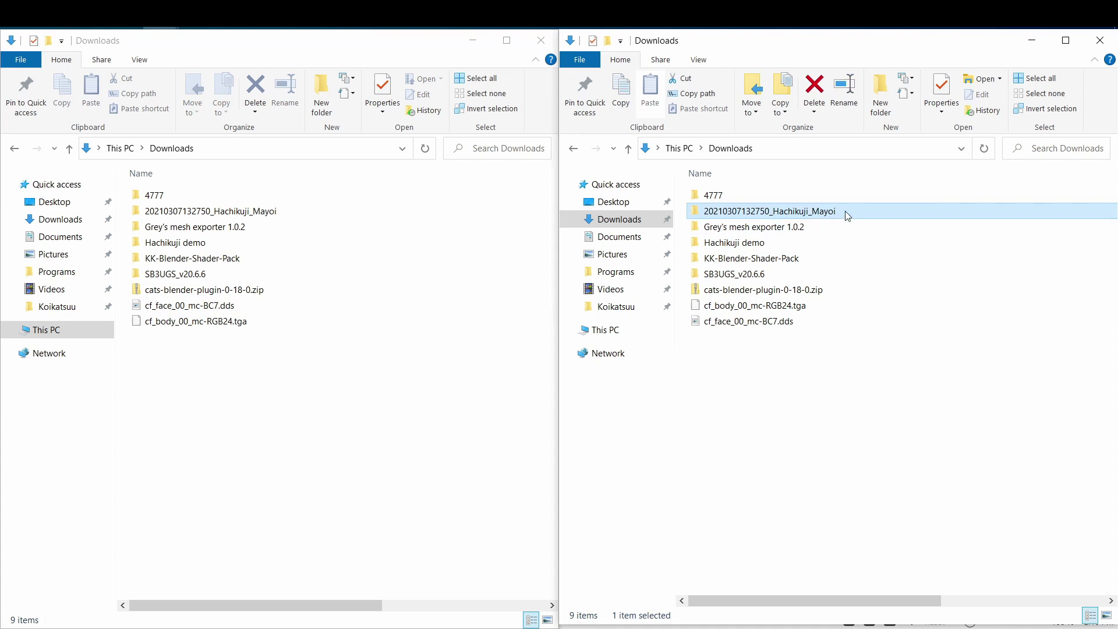
{"action": "double_click", "coordinate": [843, 211]}
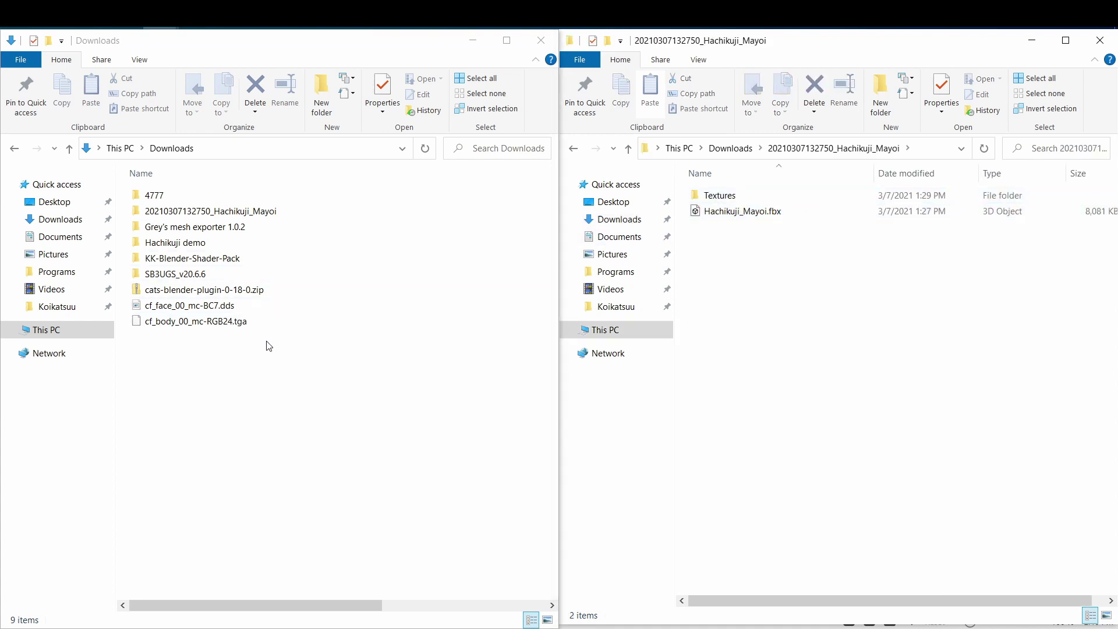
{"action": "left_click_drag", "start_coordinate": [267, 344], "coordinate": [757, 193]}
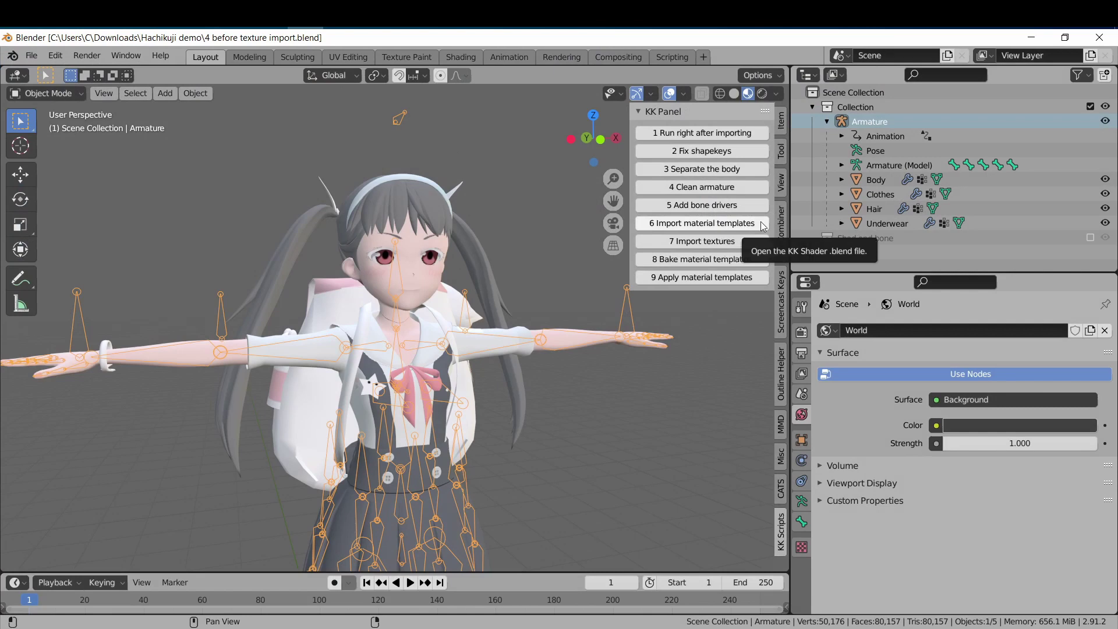
Import material templates from KK Shader V4.0.2.blend in Downloads\KK-Blender-Shader-Pack.
{"action": "left_click", "coordinate": [762, 226]}
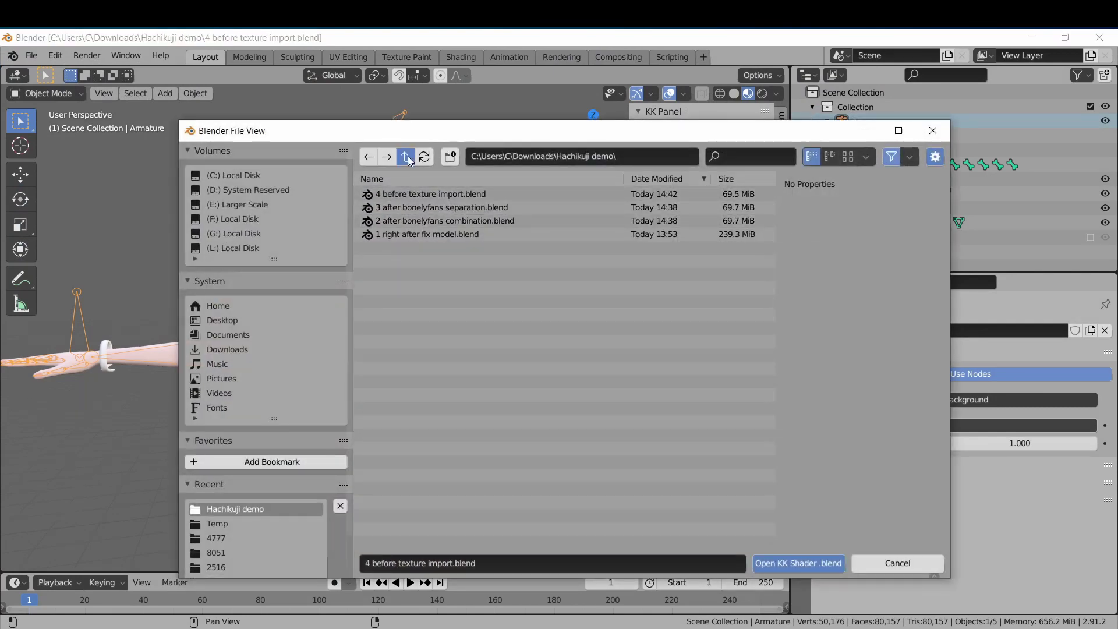
{"action": "left_click", "coordinate": [406, 158]}
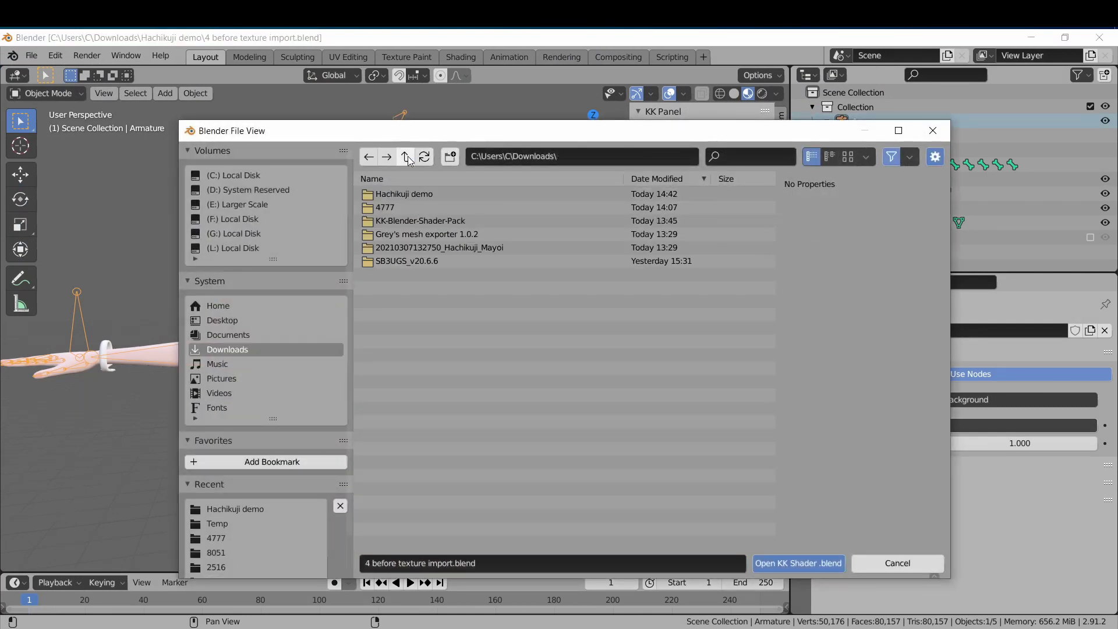
{"action": "left_click", "coordinate": [501, 220]}
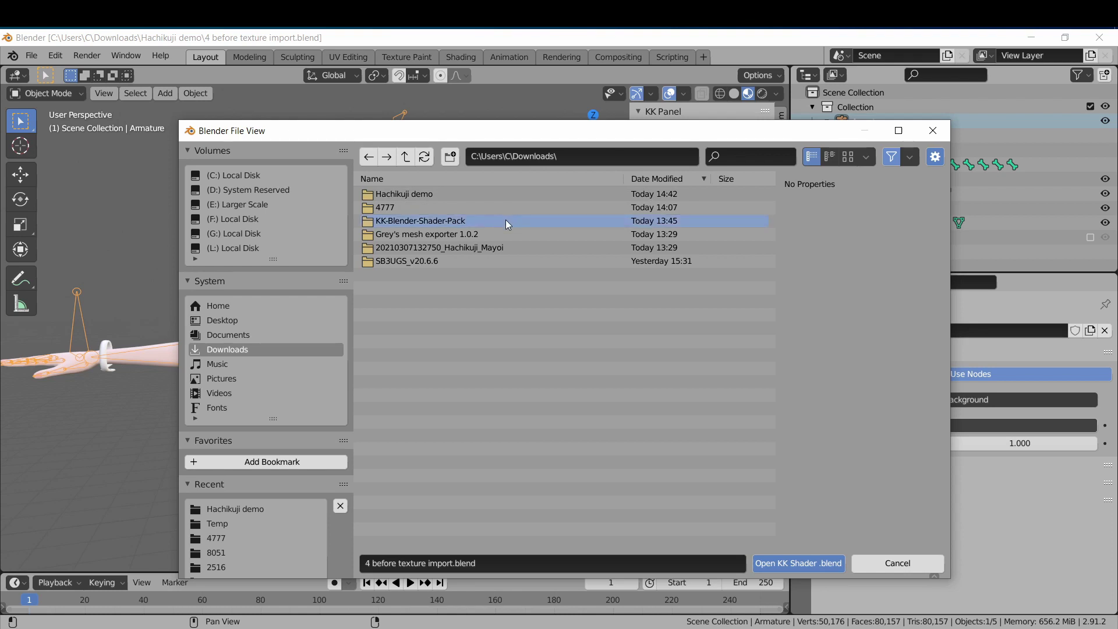
{"action": "double_click", "coordinate": [506, 220]}
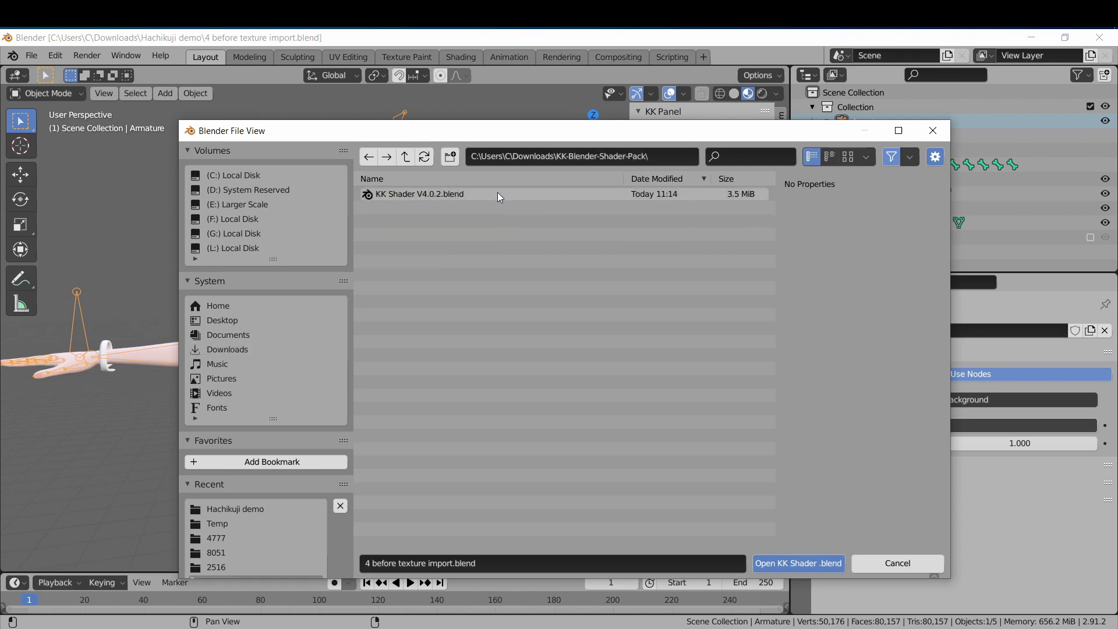
{"action": "left_click", "coordinate": [498, 194]}
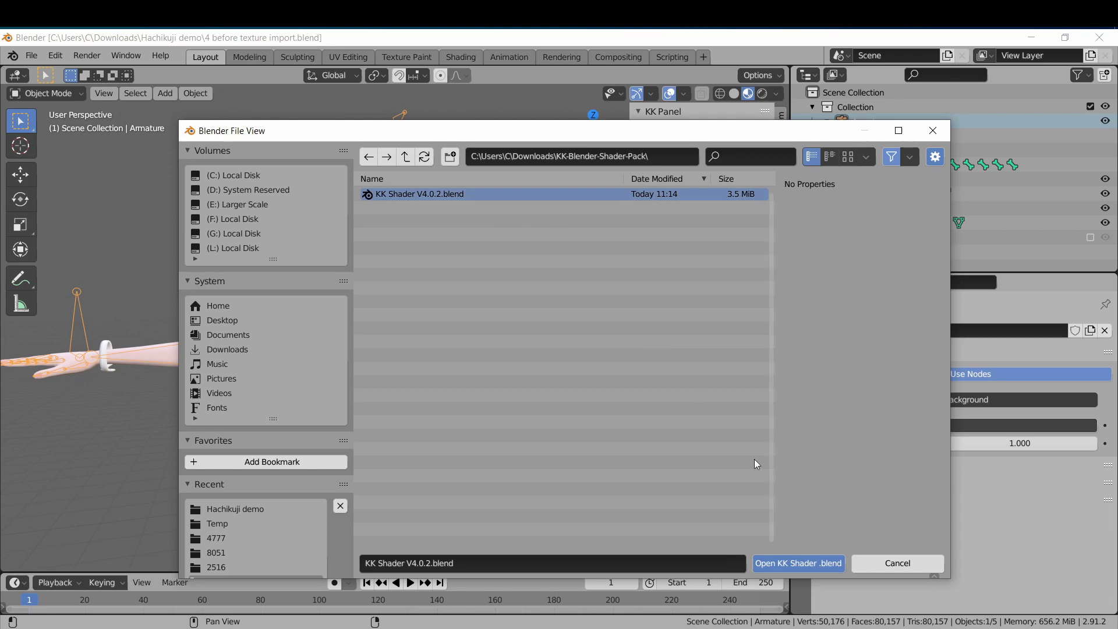
{"action": "left_click", "coordinate": [802, 562]}
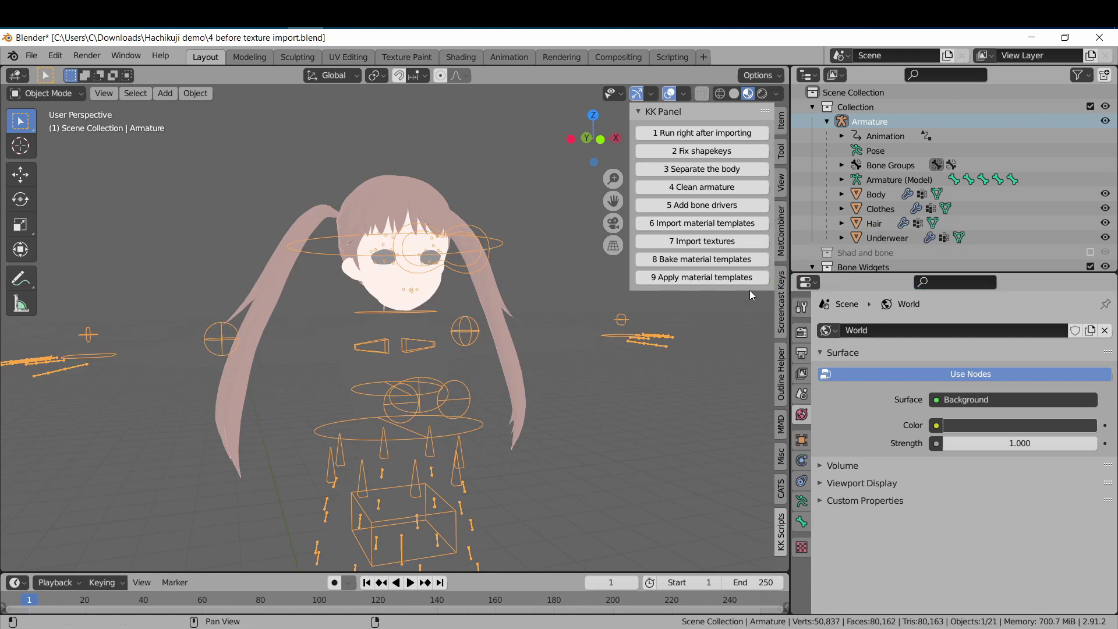
{"action": "left_click", "coordinate": [752, 243]}
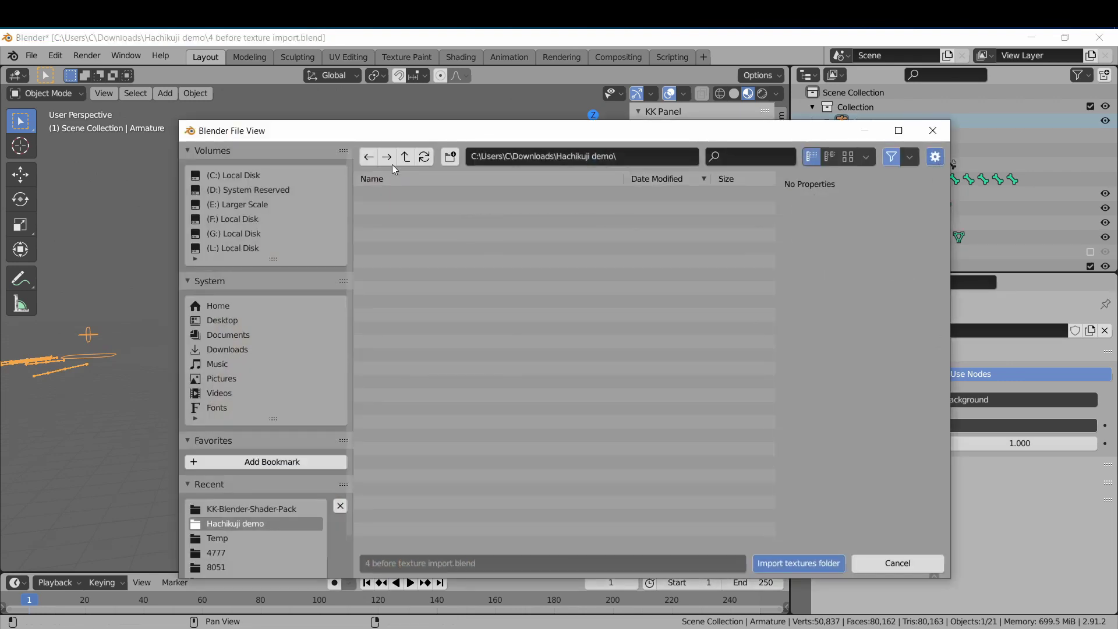
{"action": "left_click", "coordinate": [406, 158]}
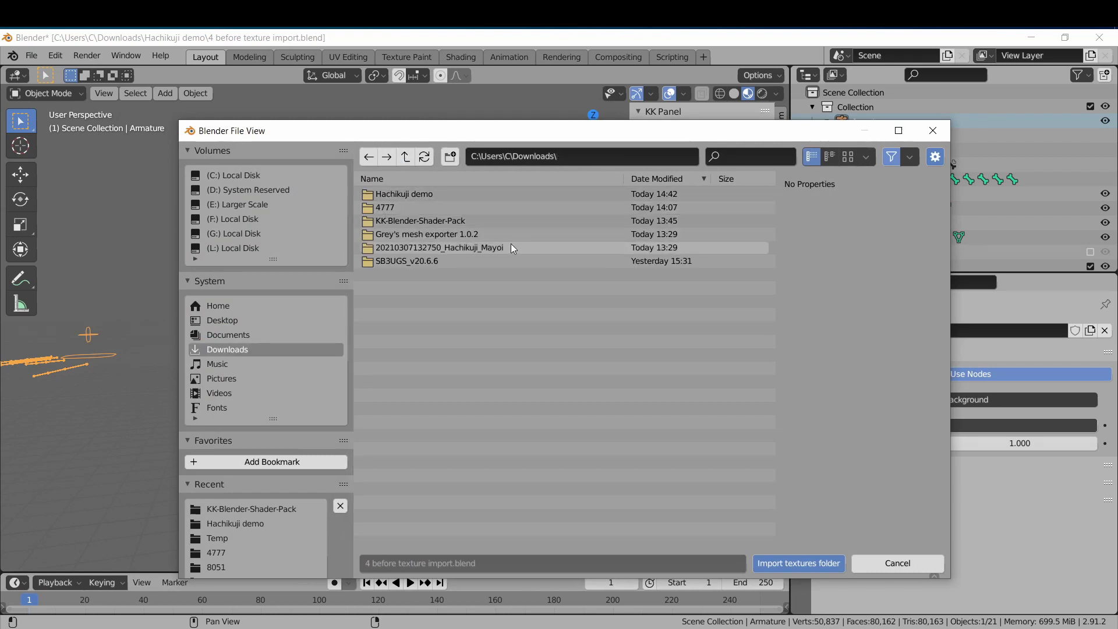
{"action": "double_click", "coordinate": [525, 245]}
{"action": "left_click", "coordinate": [514, 196]}
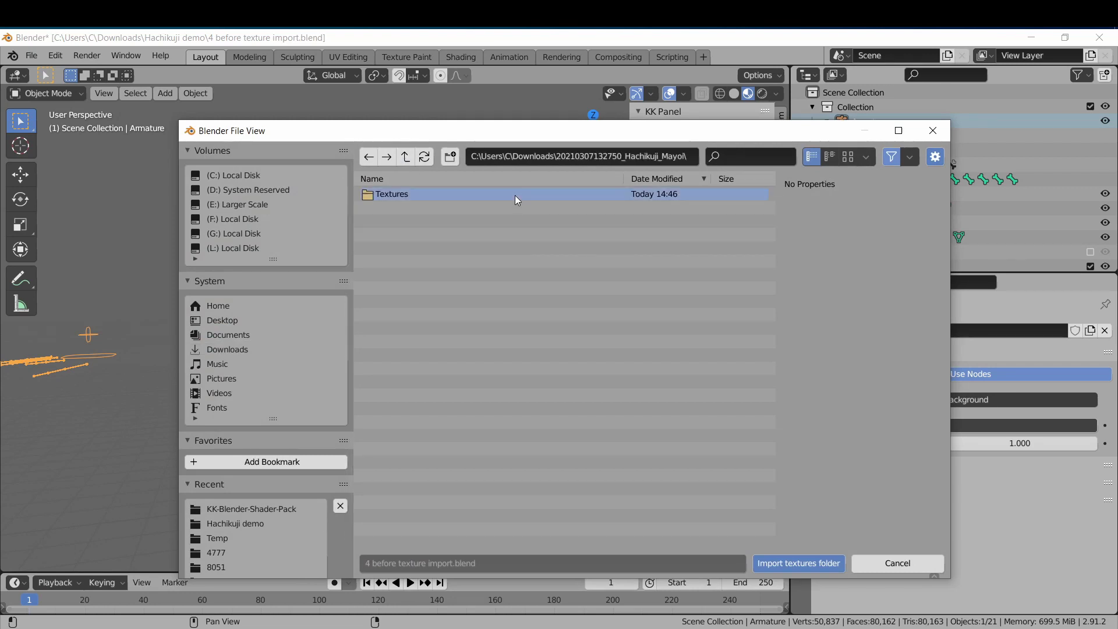
{"action": "left_click", "coordinate": [798, 560]}
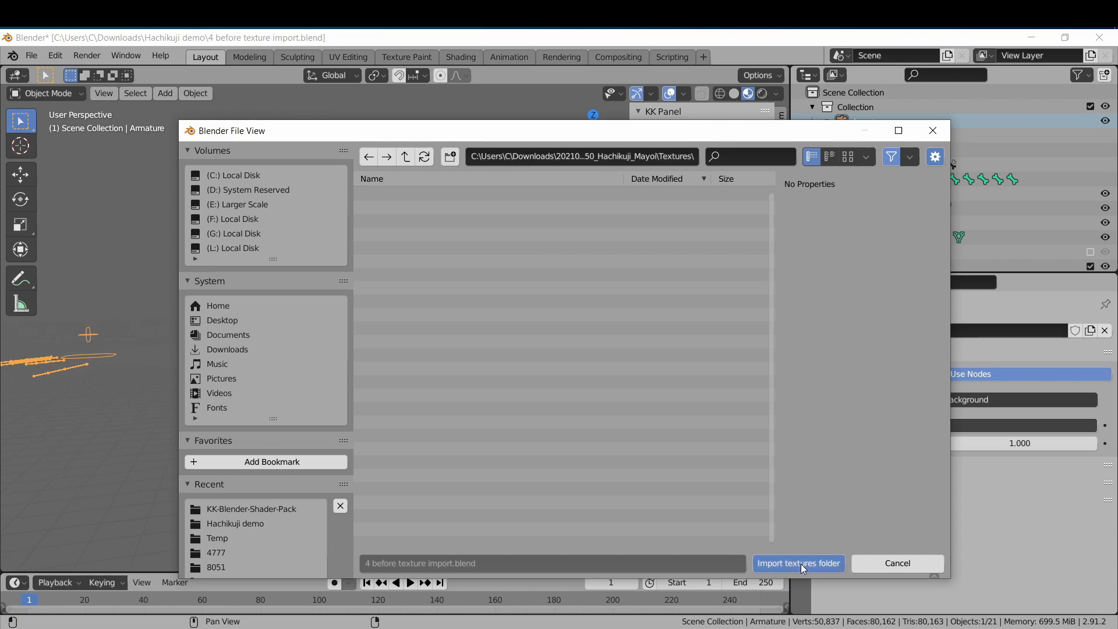
{"action": "left_click", "coordinate": [801, 563]}
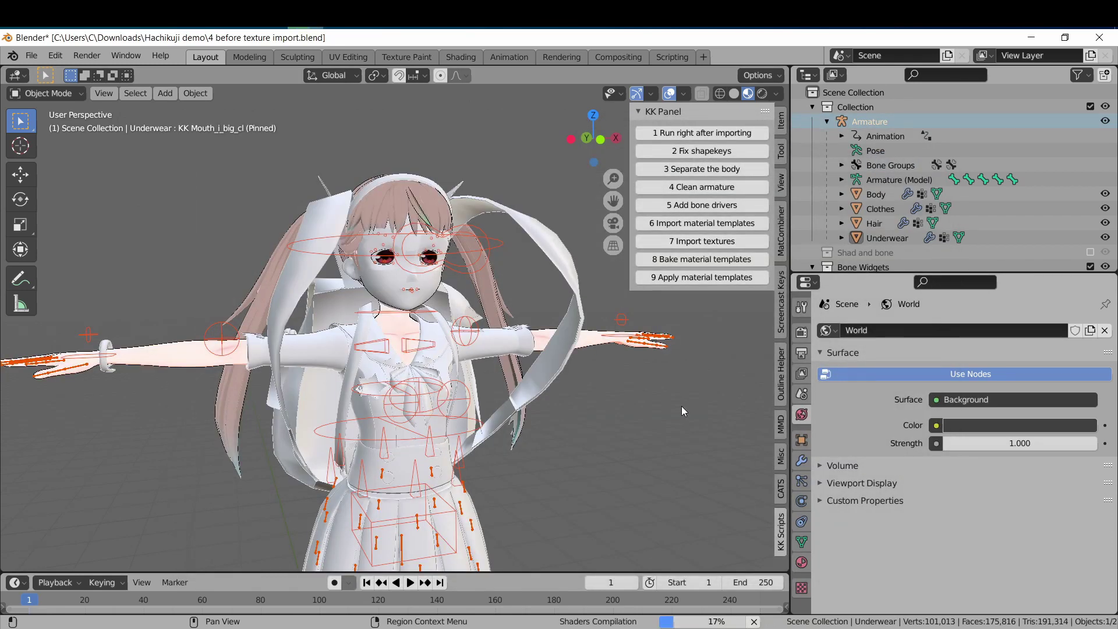